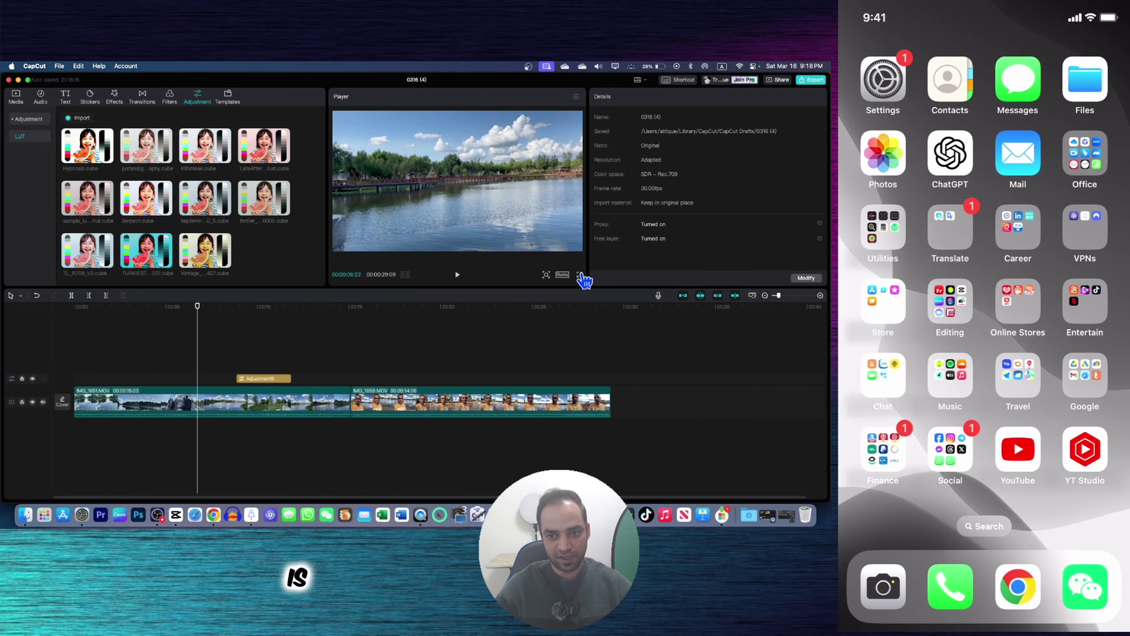
{"action": "left_click", "coordinate": [580, 275]}
{"action": "key", "text": "space"}
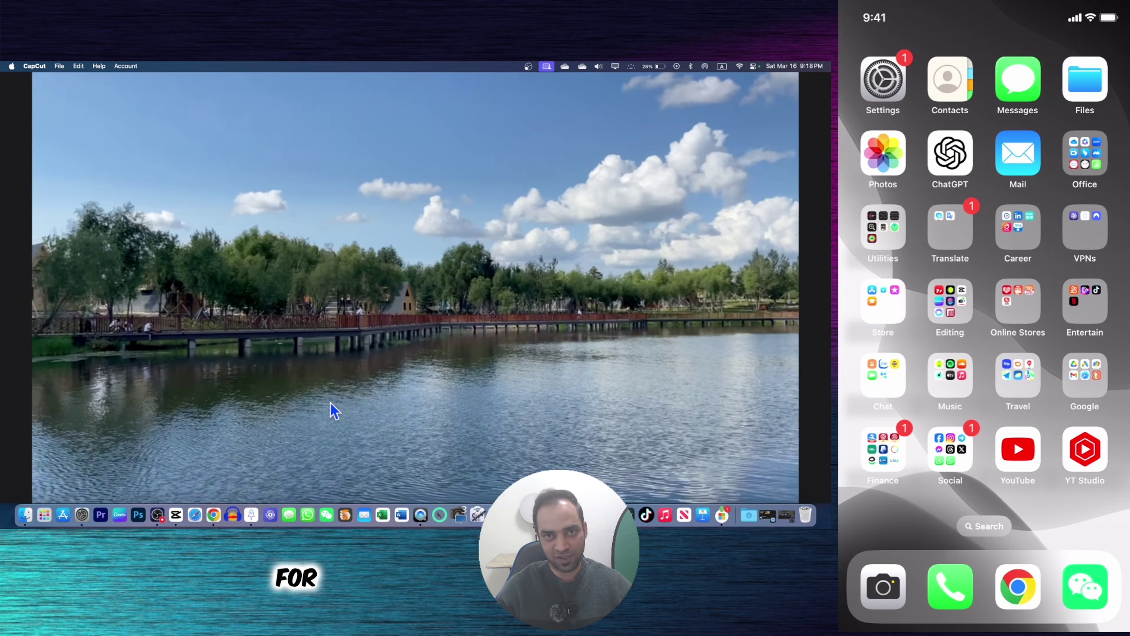
{"action": "key", "text": "Escape"}
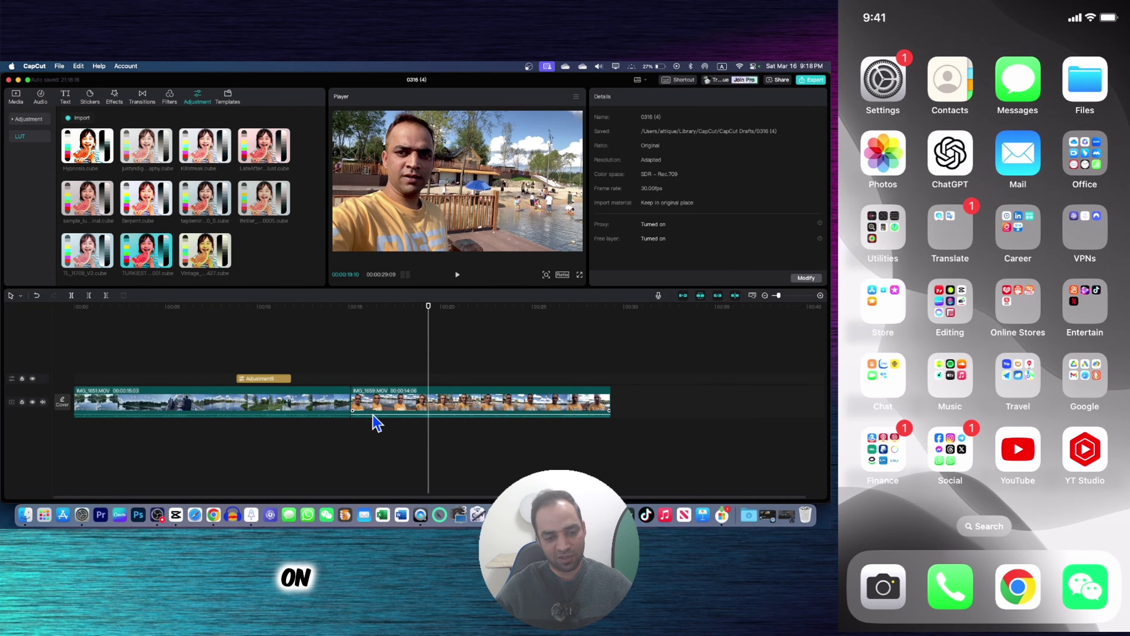
Download the Hypnosis, DJI D-log and REC 709 V2 LUTs from their freshLUTs pages
{"action": "left_click", "coordinate": [214, 515]}
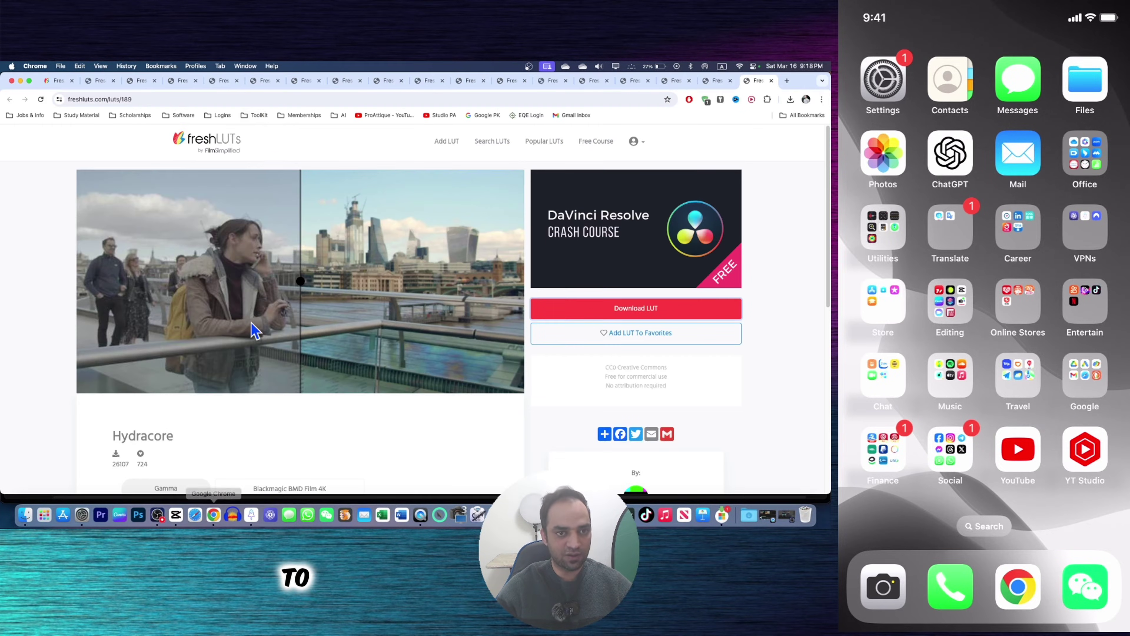
{"action": "left_click", "coordinate": [99, 80]}
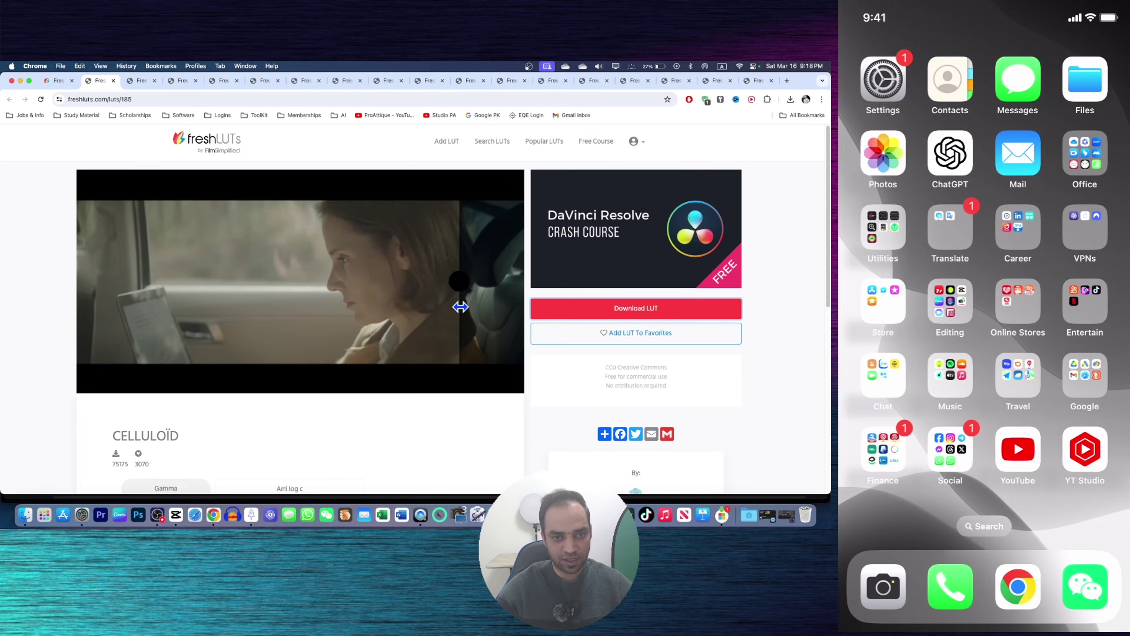
{"action": "left_click", "coordinate": [143, 81]}
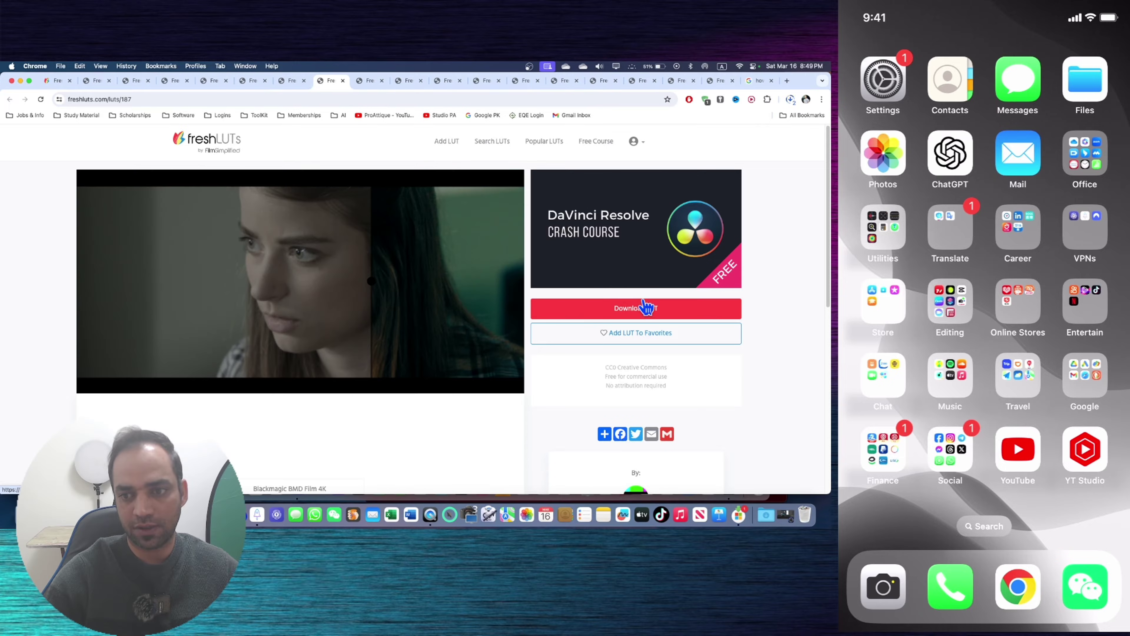
{"action": "left_click", "coordinate": [644, 309]}
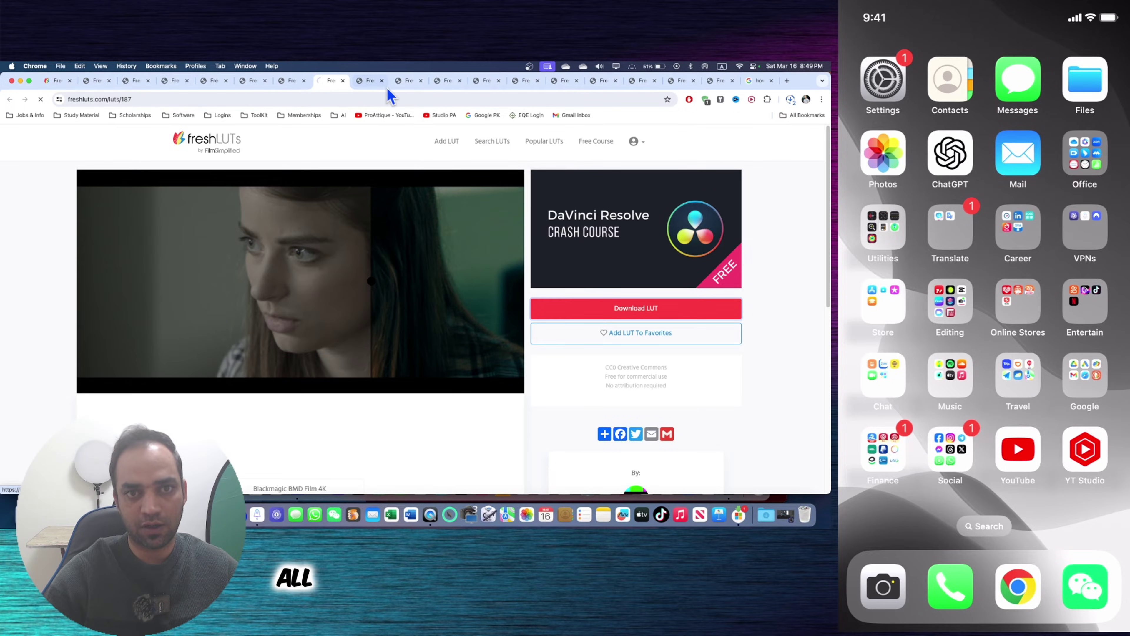
{"action": "left_click", "coordinate": [374, 81]}
{"action": "left_click", "coordinate": [619, 307]}
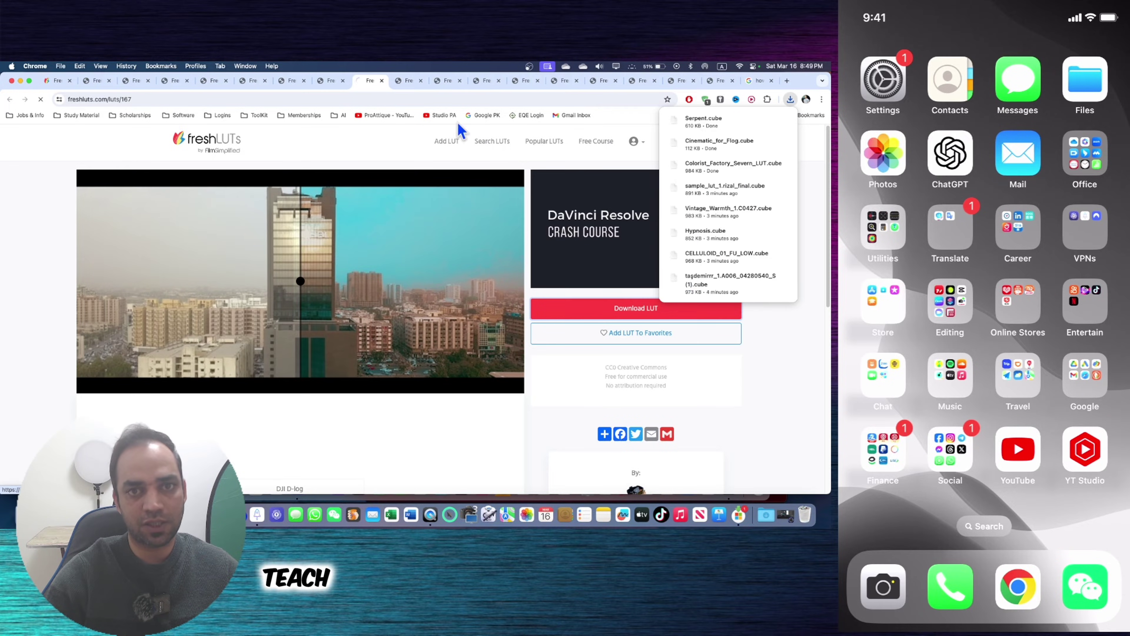
{"action": "left_click", "coordinate": [409, 81]}
{"action": "left_click", "coordinate": [652, 308]}
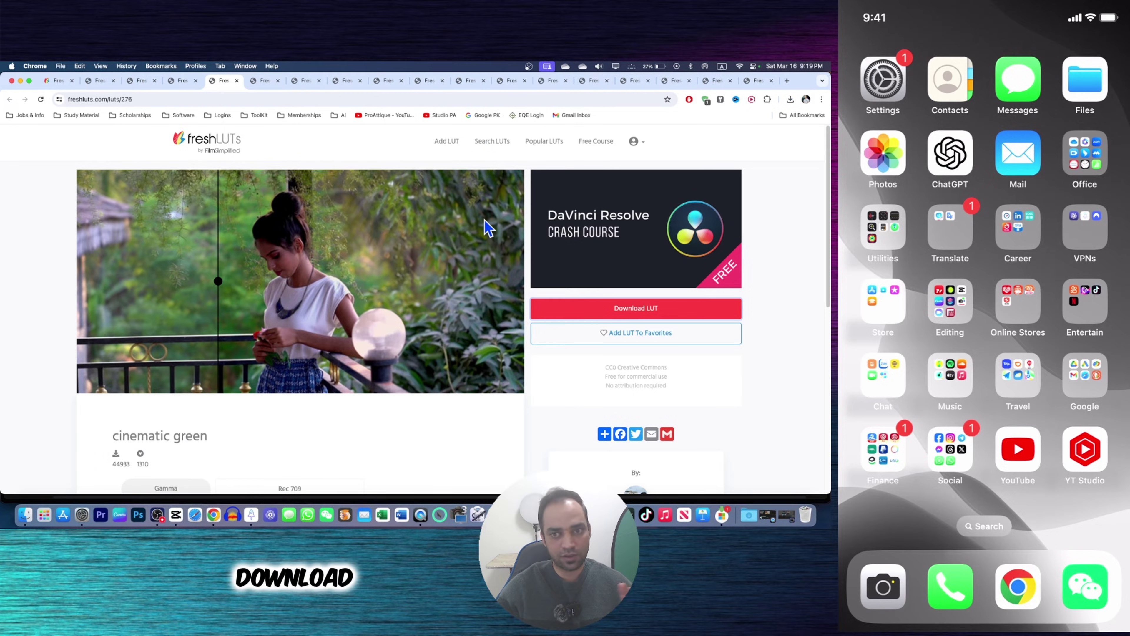
Browse freshLUTs' Most Popular LUTs page and account options, then return to the downloaded LUT files
{"action": "left_click", "coordinate": [553, 149]}
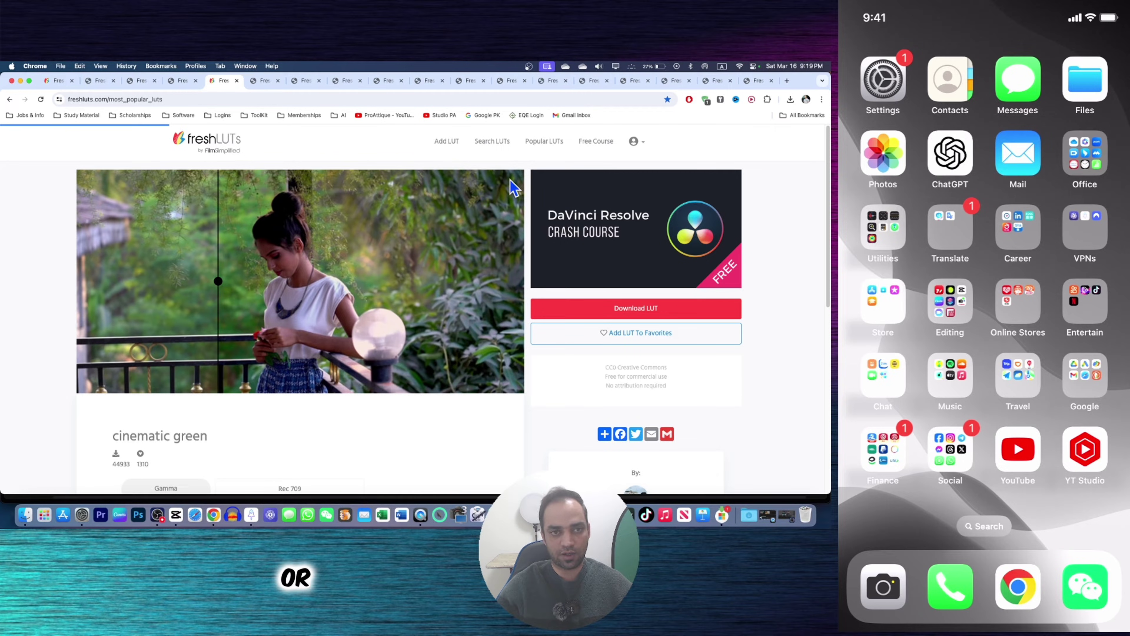
{"action": "scroll", "coordinate": [646, 293], "scroll_direction": "down", "scroll_amount": 10}
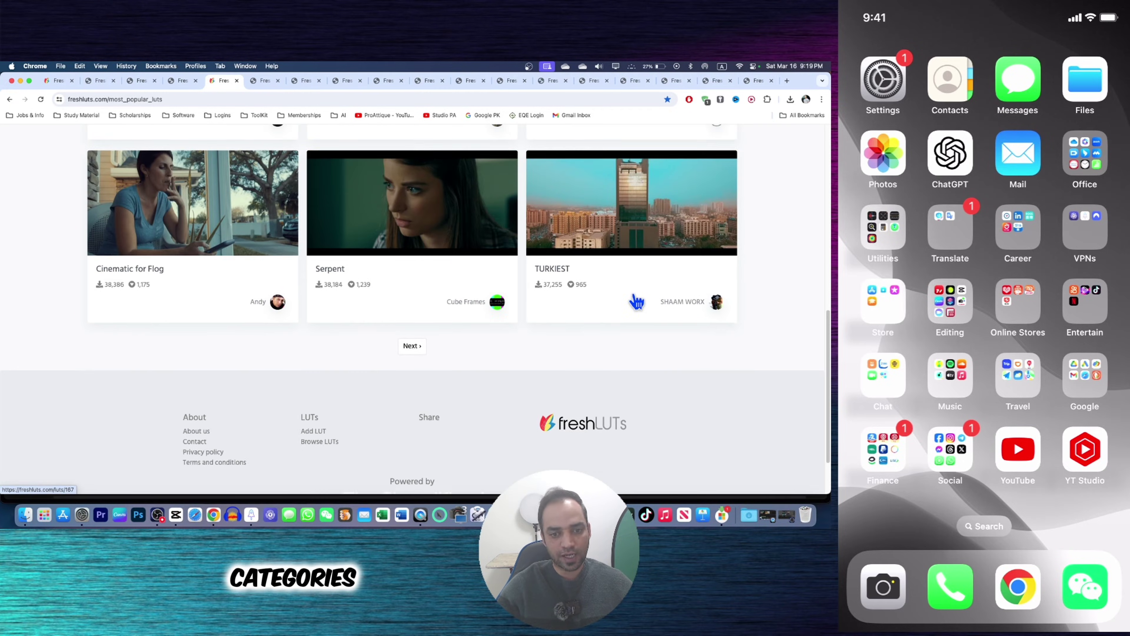
{"action": "scroll", "coordinate": [637, 302], "scroll_direction": "up", "scroll_amount": 10}
{"action": "left_click", "coordinate": [635, 142]}
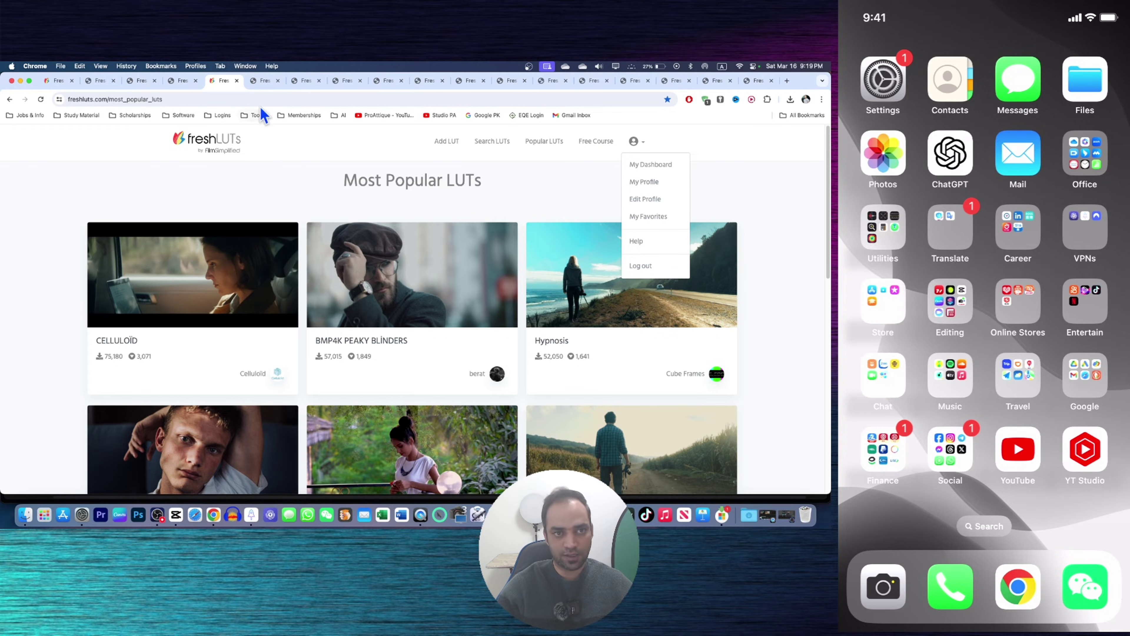
{"action": "key", "text": "super+Tab"}
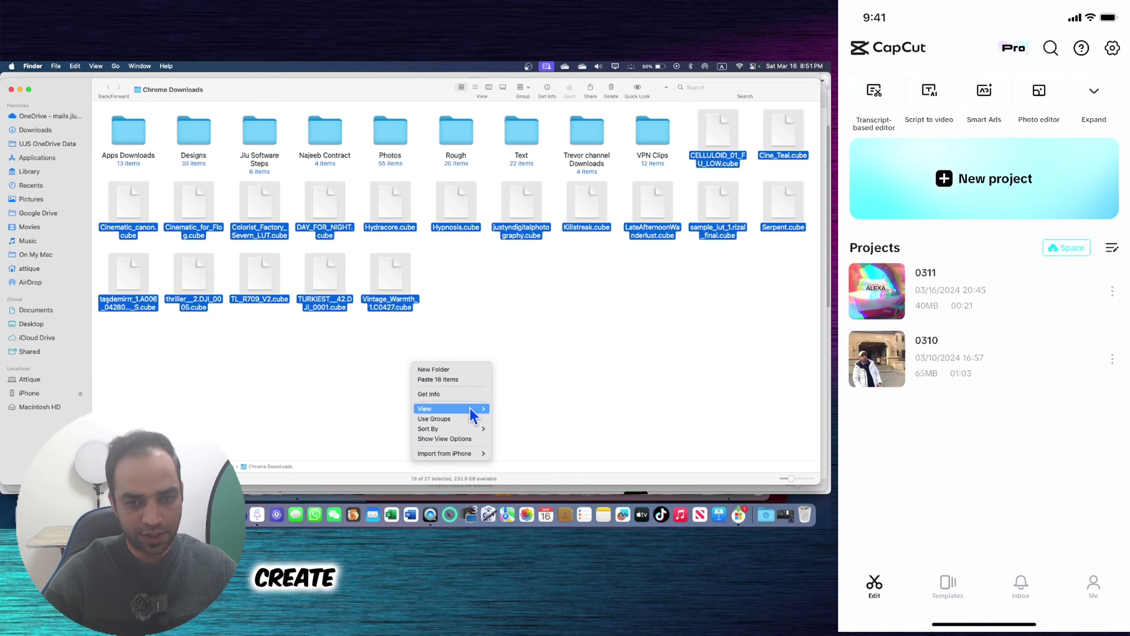
Create a new untitled folder in Chrome Downloads beside the .cube files
{"action": "left_click", "coordinate": [445, 370]}
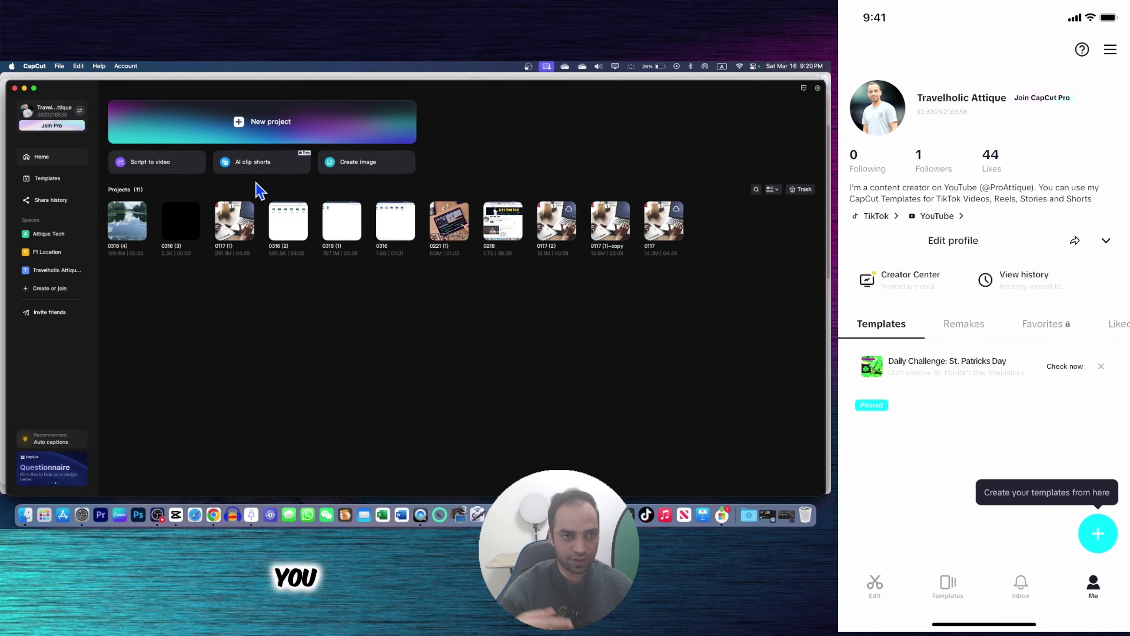
Scroll through the Attique Tech brand kit's videos, images, stickers, fonts and backgrounds, then return to the editor
{"action": "left_click", "coordinate": [48, 234]}
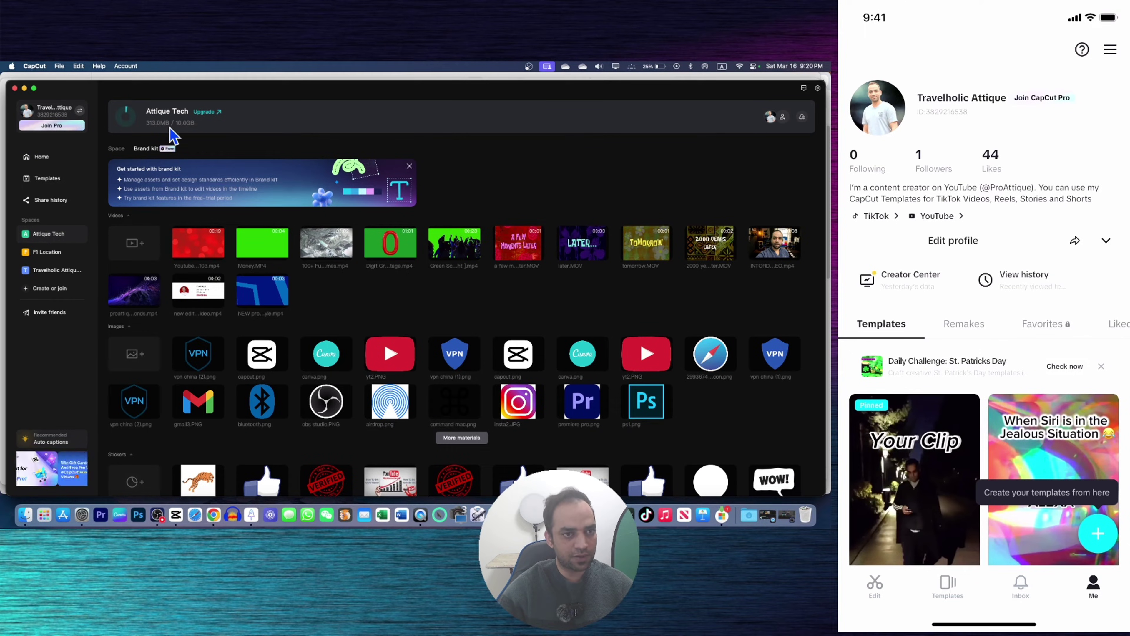
{"action": "scroll", "coordinate": [243, 187], "scroll_direction": "down", "scroll_amount": 10}
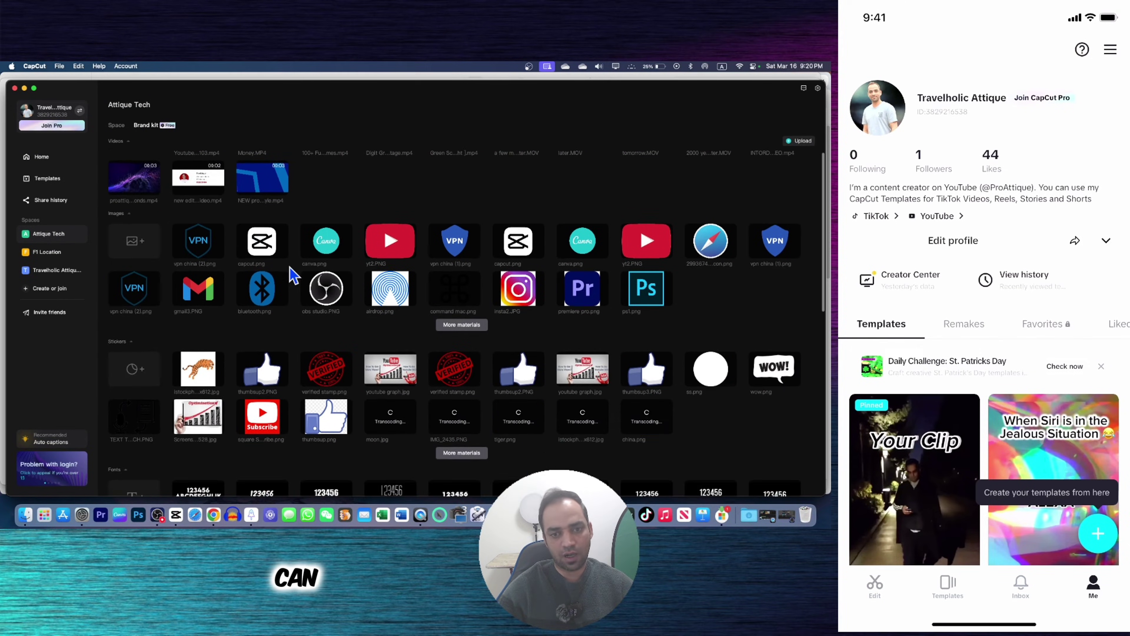
{"action": "scroll", "coordinate": [307, 294], "scroll_direction": "down", "scroll_amount": 3}
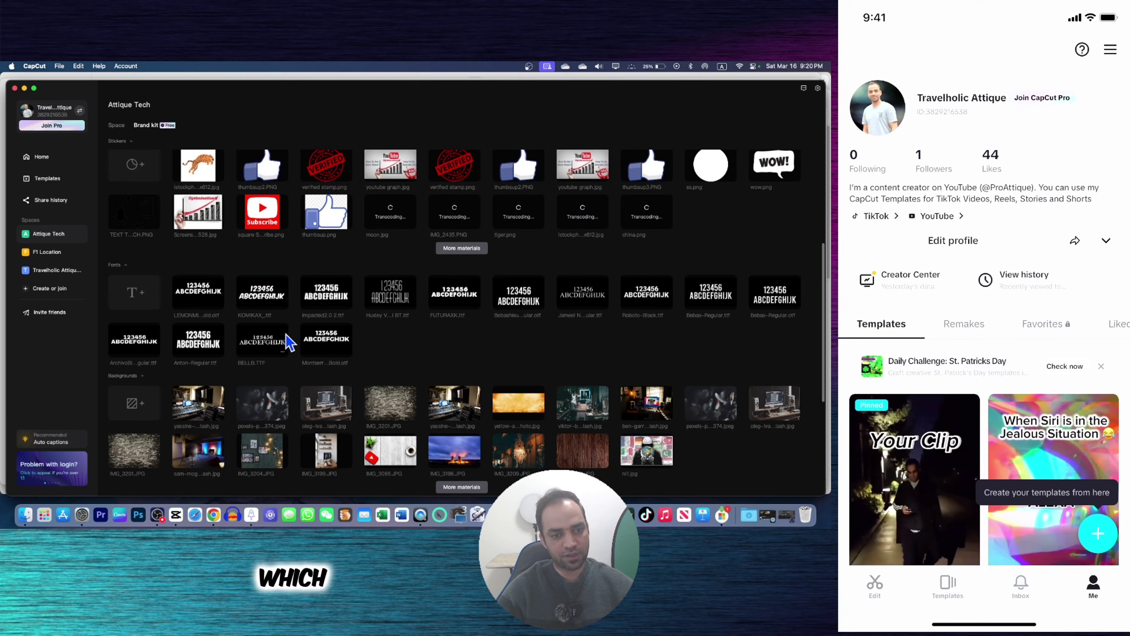
{"action": "scroll", "coordinate": [290, 343], "scroll_direction": "down", "scroll_amount": 1}
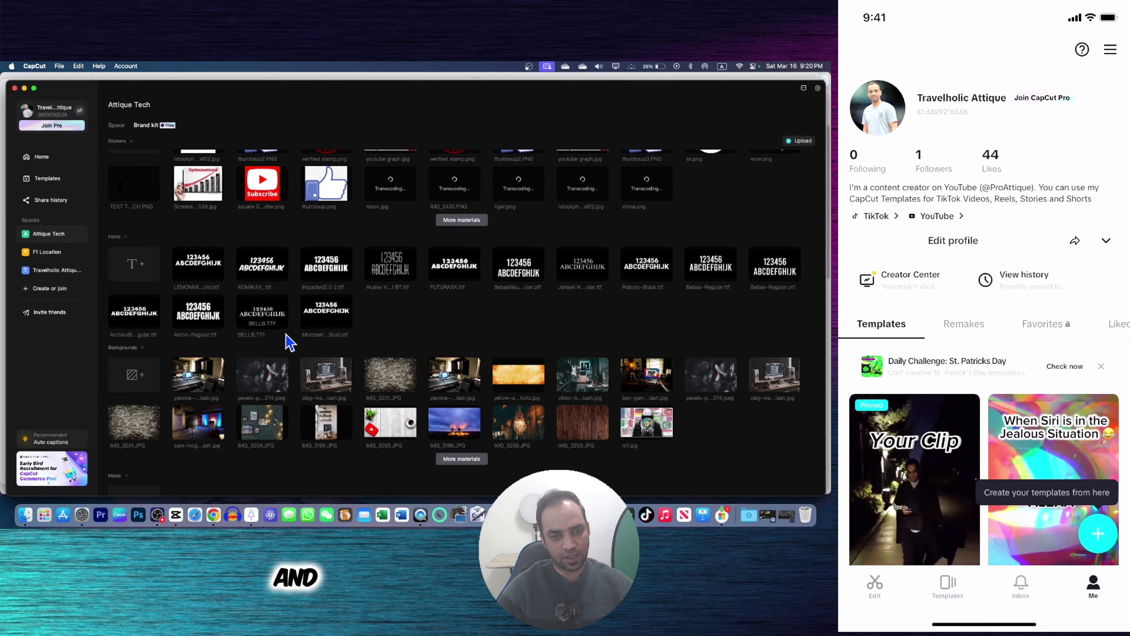
{"action": "scroll", "coordinate": [289, 343], "scroll_direction": "up", "scroll_amount": 4}
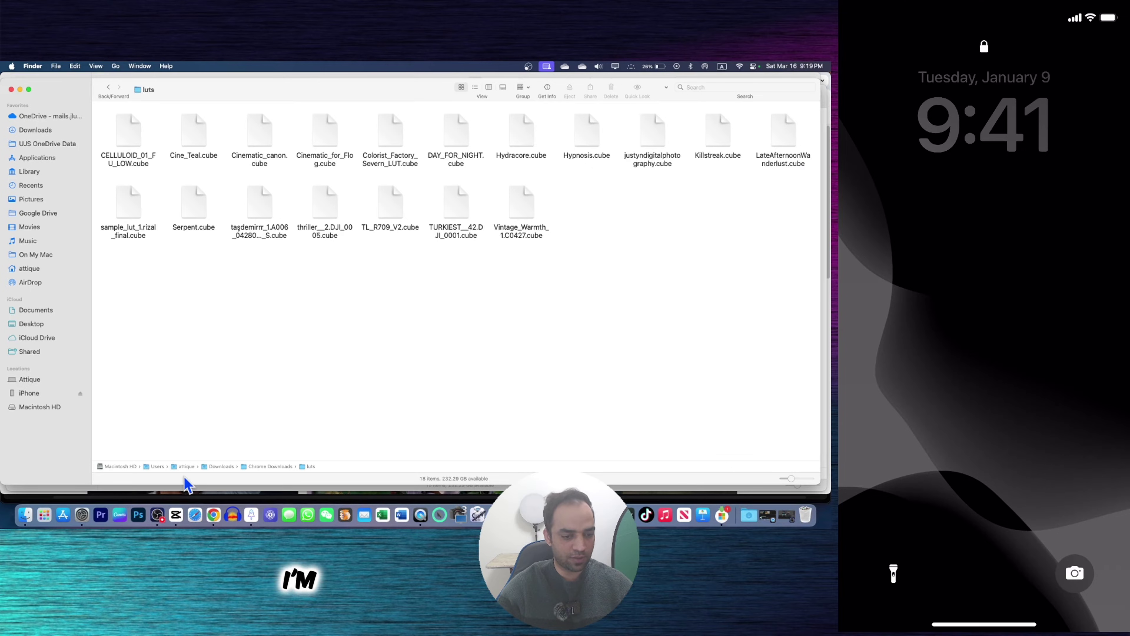
{"action": "left_click", "coordinate": [175, 515]}
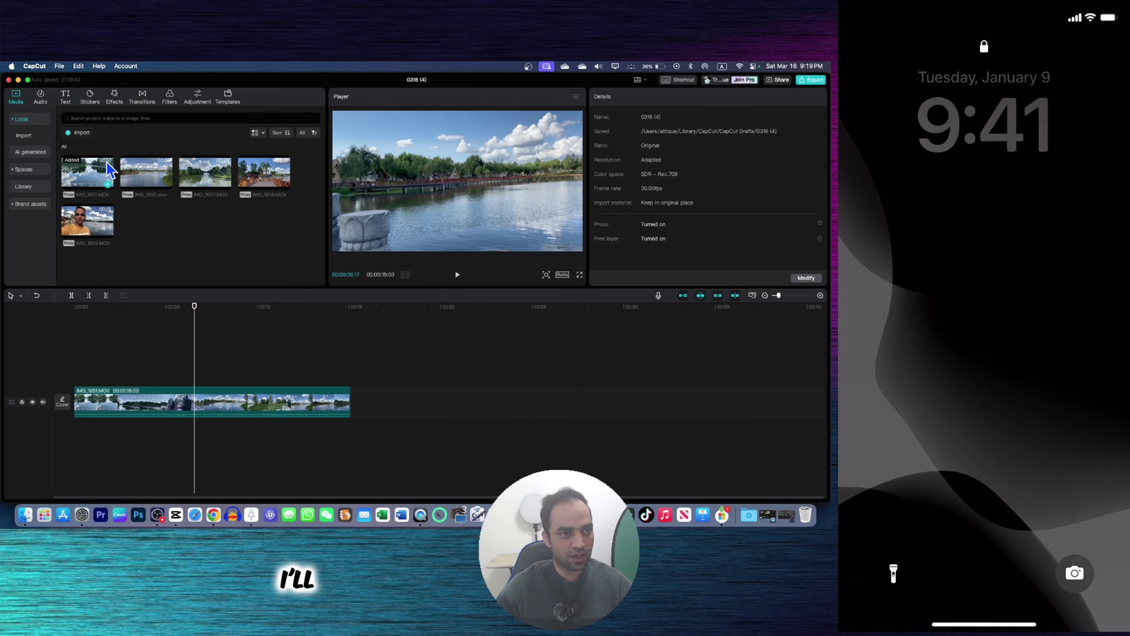
Add the IMG_1657 clip to the timeline and check the space's saved adjustment presets
{"action": "left_click_drag", "start_coordinate": [205, 173], "coordinate": [374, 401]}
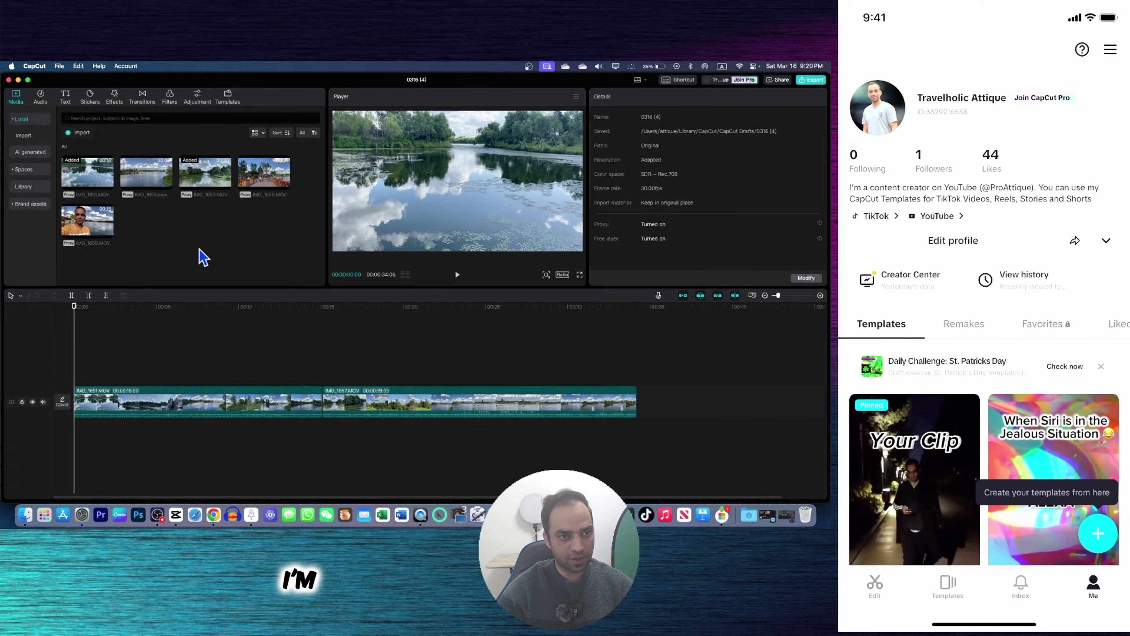
{"action": "left_click", "coordinate": [198, 95]}
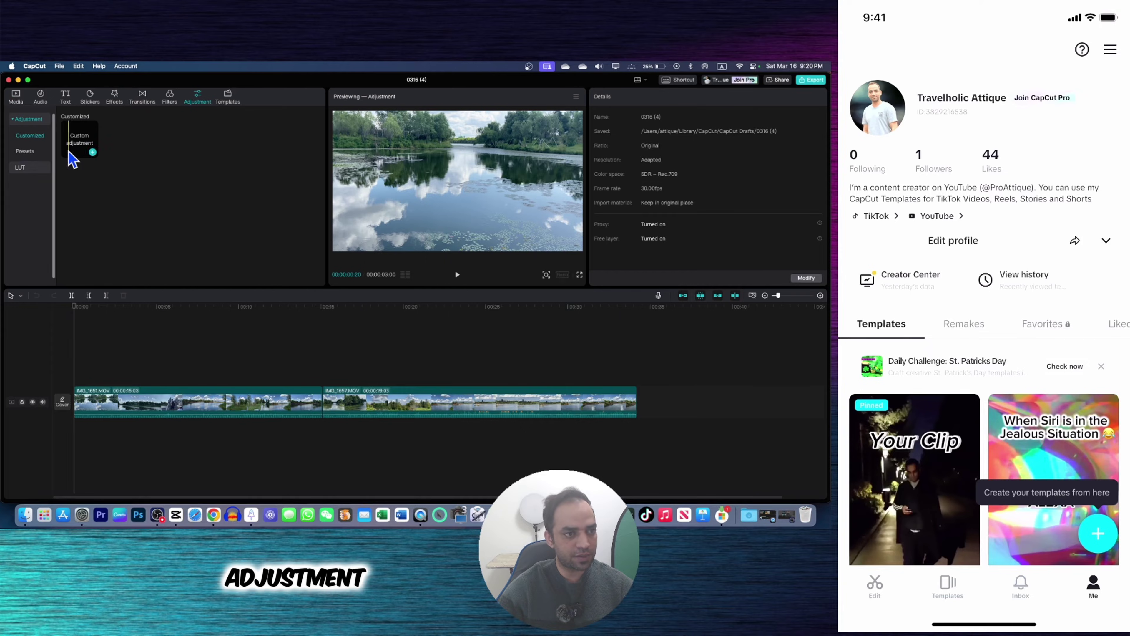
{"action": "left_click", "coordinate": [30, 155]}
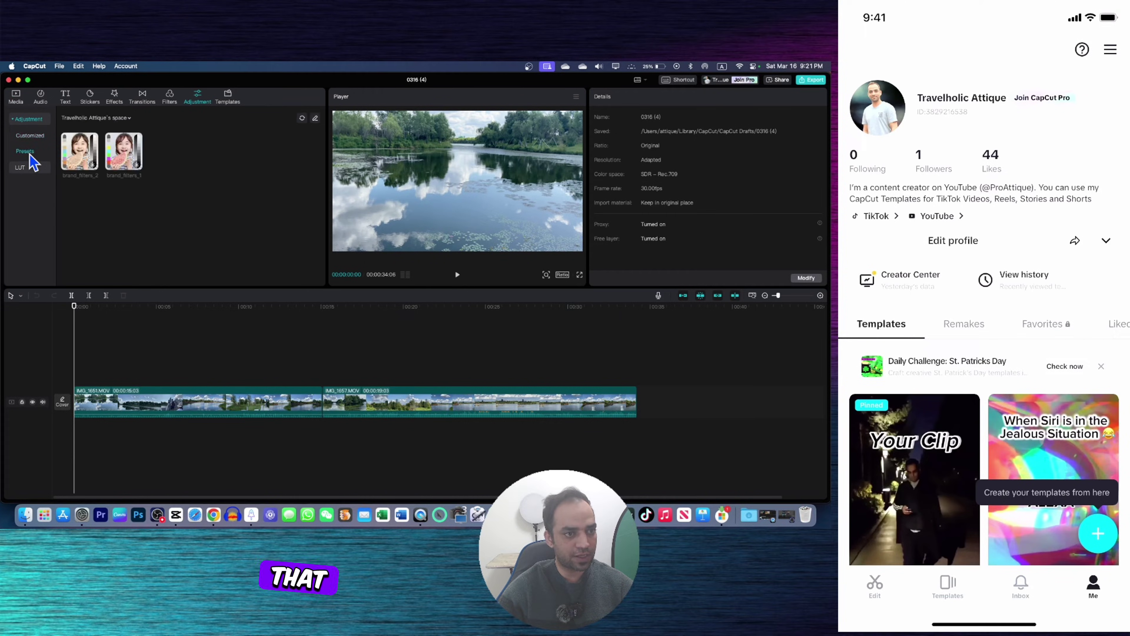
{"action": "left_click", "coordinate": [101, 119]}
Show the Attique Tech space's brand assets in the Media panel and scroll its logo images
{"action": "left_click", "coordinate": [14, 98]}
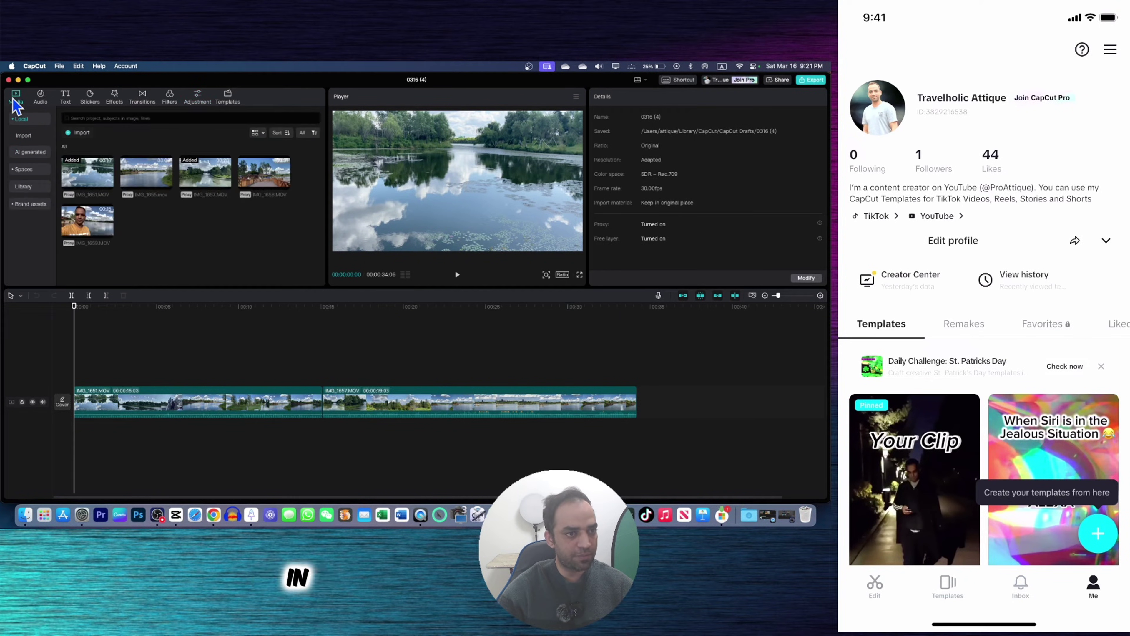
{"action": "left_click", "coordinate": [25, 205]}
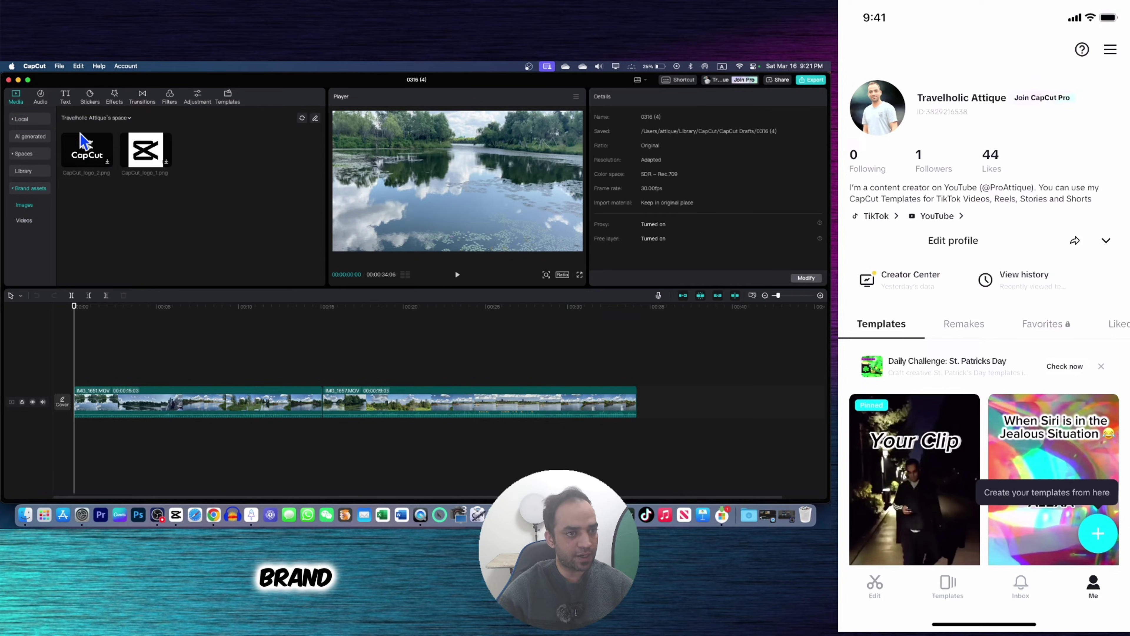
{"action": "left_click", "coordinate": [104, 119]}
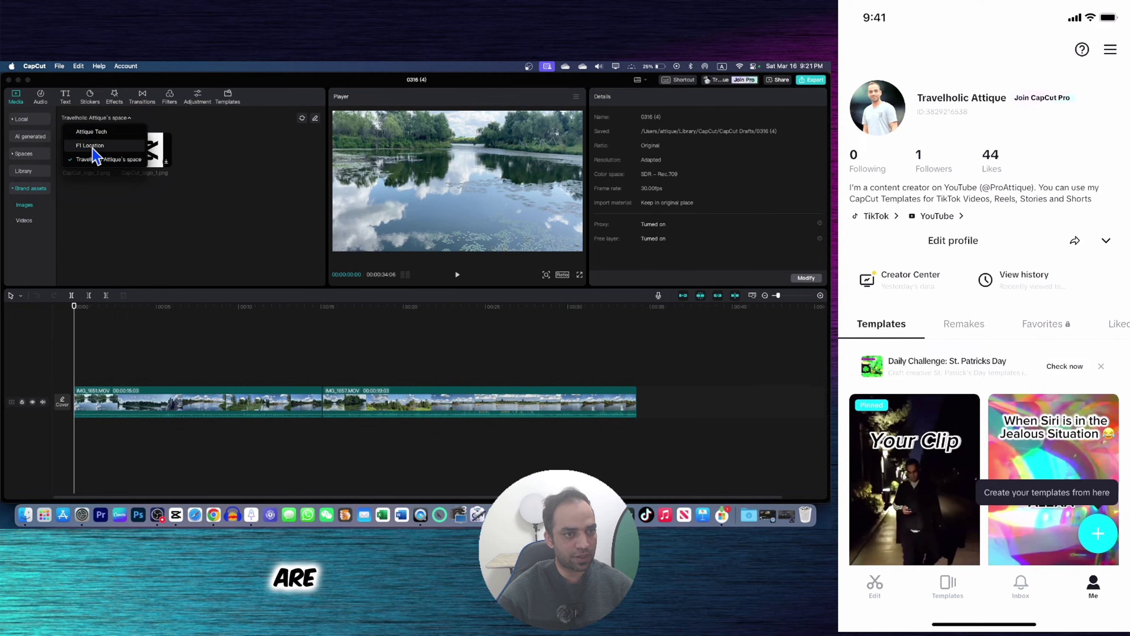
{"action": "left_click", "coordinate": [92, 133]}
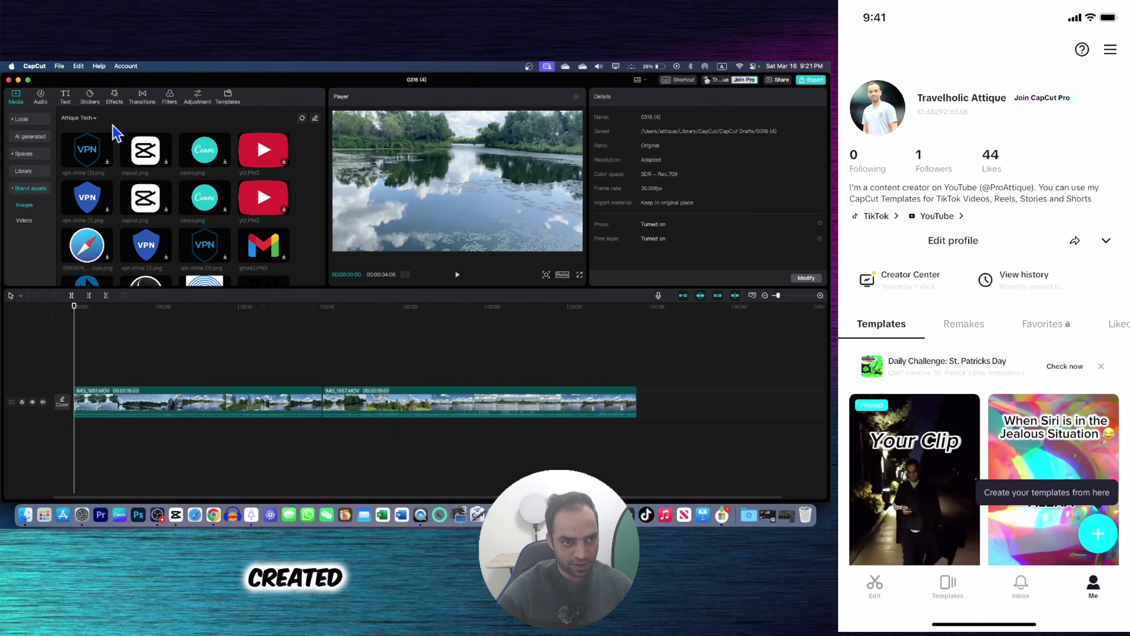
{"action": "scroll", "coordinate": [191, 183], "scroll_direction": "down", "scroll_amount": 5}
{"action": "scroll", "coordinate": [187, 227], "scroll_direction": "up", "scroll_amount": 5}
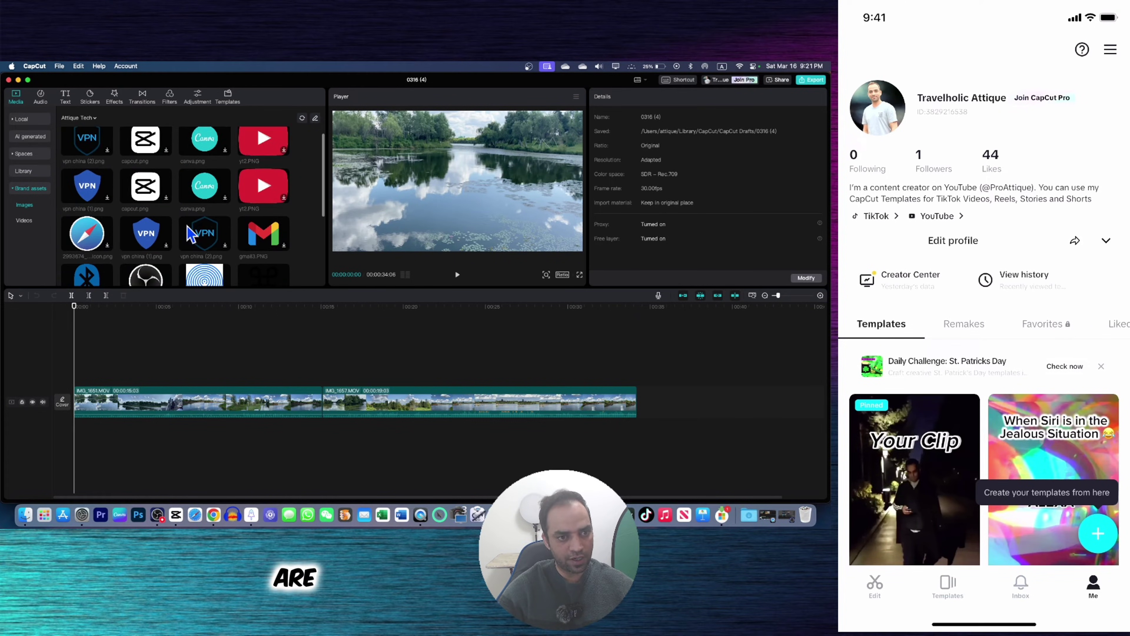
{"action": "scroll", "coordinate": [190, 234], "scroll_direction": "up", "scroll_amount": 1}
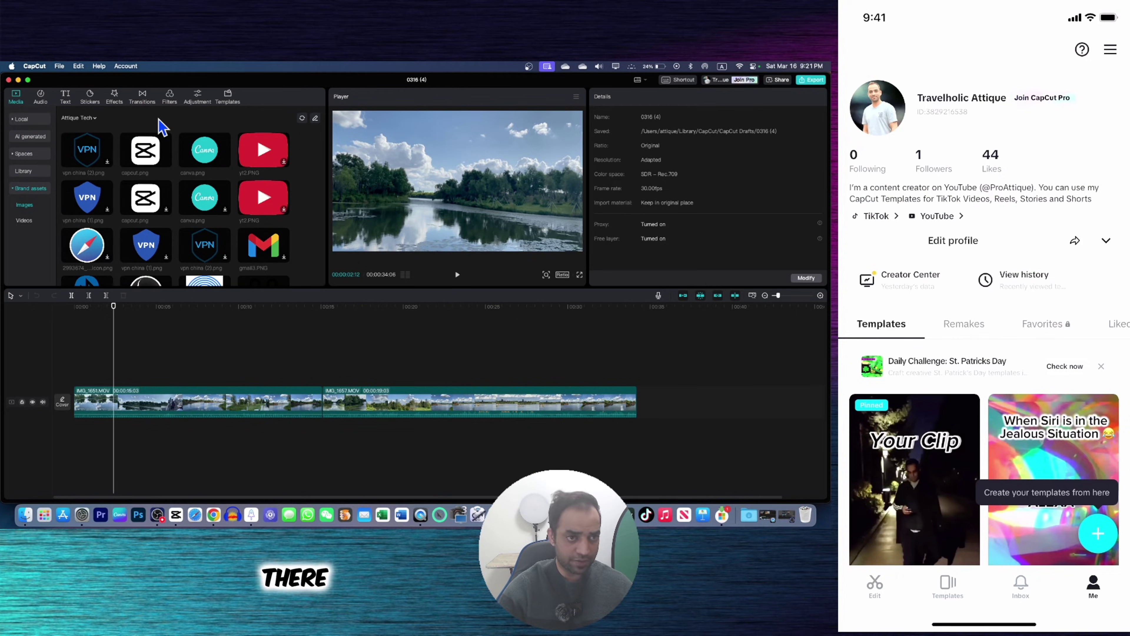
Import all 18 .cube files from the luts folder into CapCut's LUT library
{"action": "key", "text": "super+Tab"}
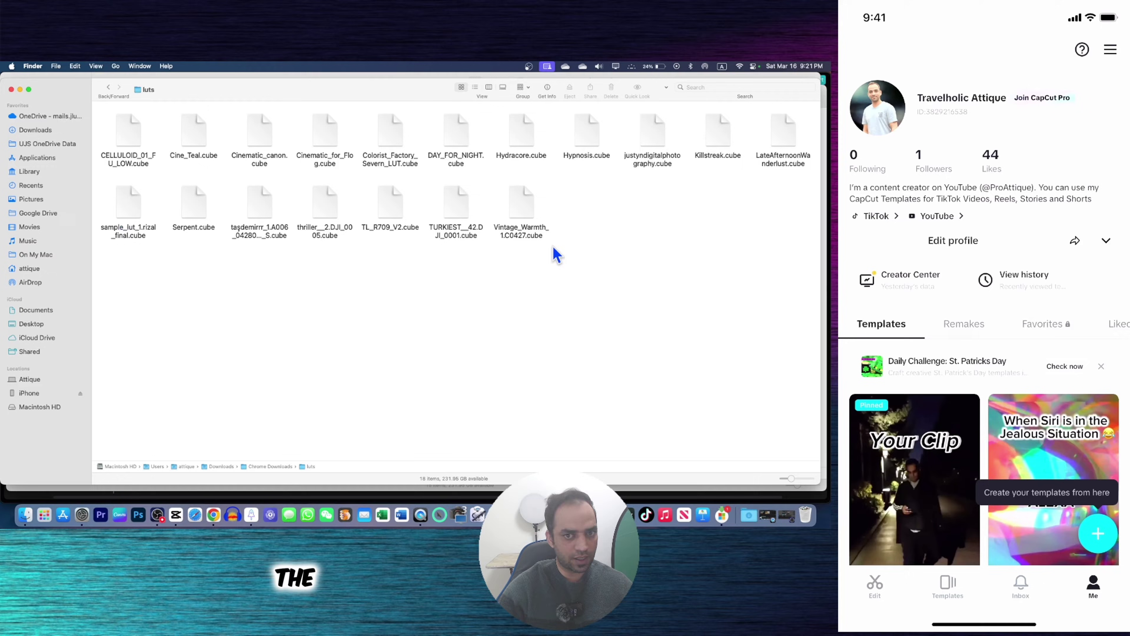
{"action": "left_click_drag", "start_coordinate": [777, 312], "coordinate": [101, 110]}
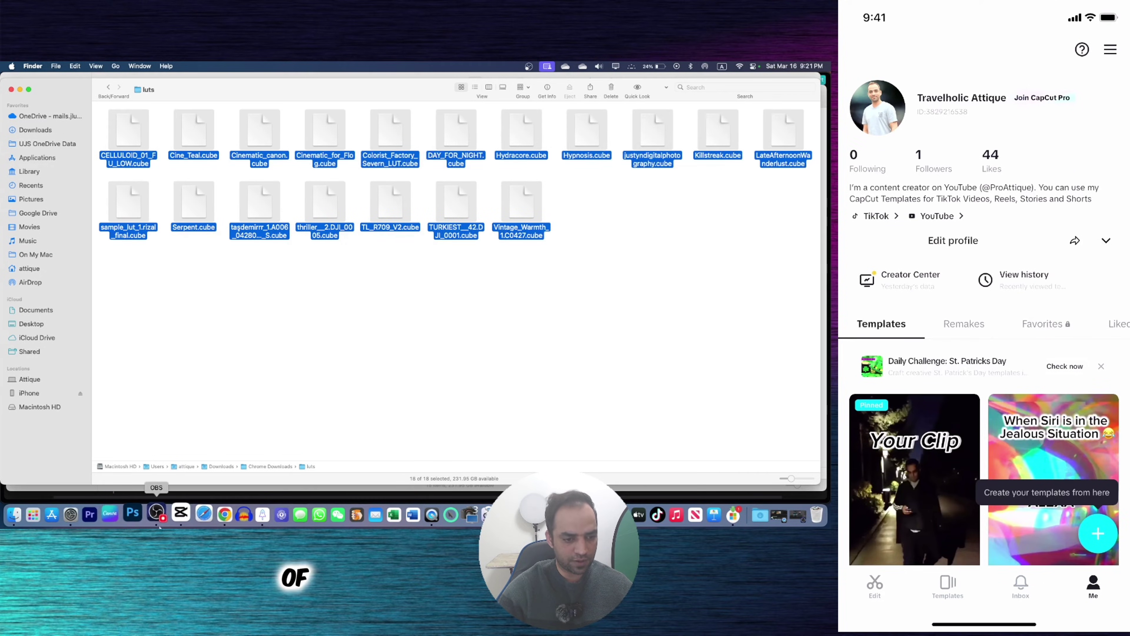
{"action": "left_click", "coordinate": [182, 517]}
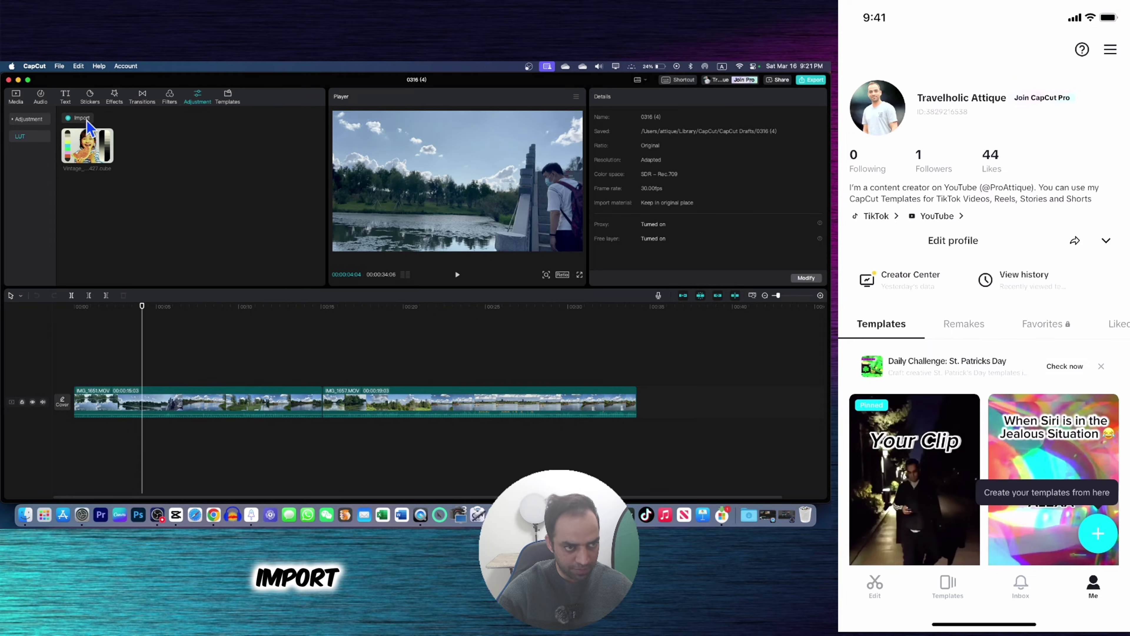
{"action": "left_click", "coordinate": [86, 119]}
{"action": "left_click_drag", "start_coordinate": [470, 388], "coordinate": [440, 190]}
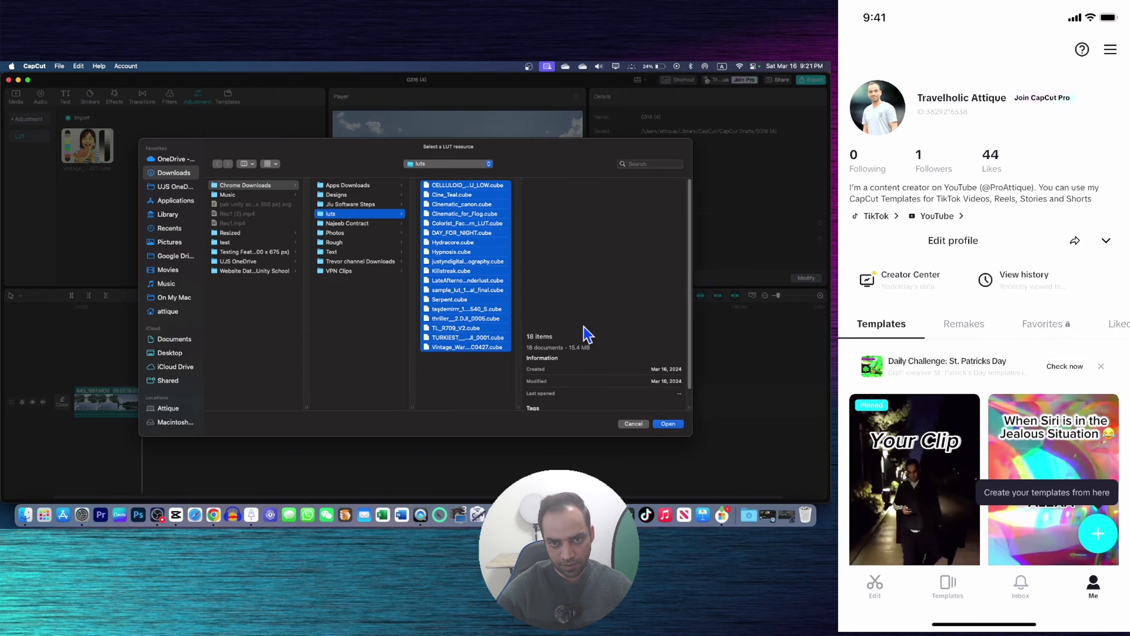
{"action": "left_click", "coordinate": [673, 425]}
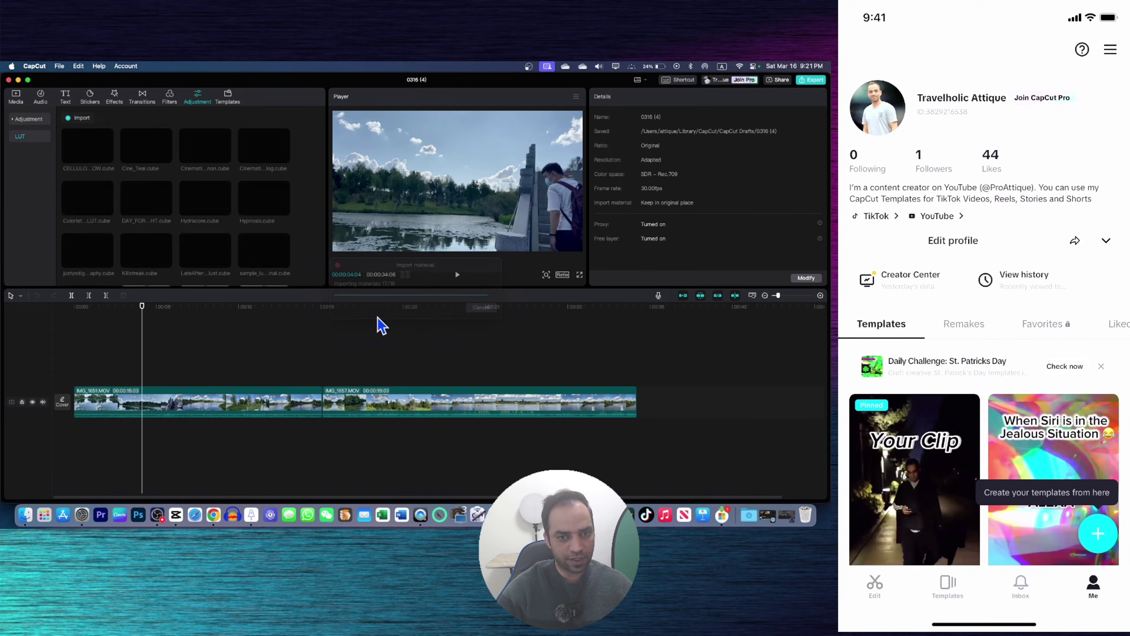
Place a Cine_Teal LUT adjustment clip above the river footage and adjust its Strength slider
{"action": "left_click_drag", "start_coordinate": [156, 154], "coordinate": [129, 379]}
{"action": "left_click", "coordinate": [127, 363]}
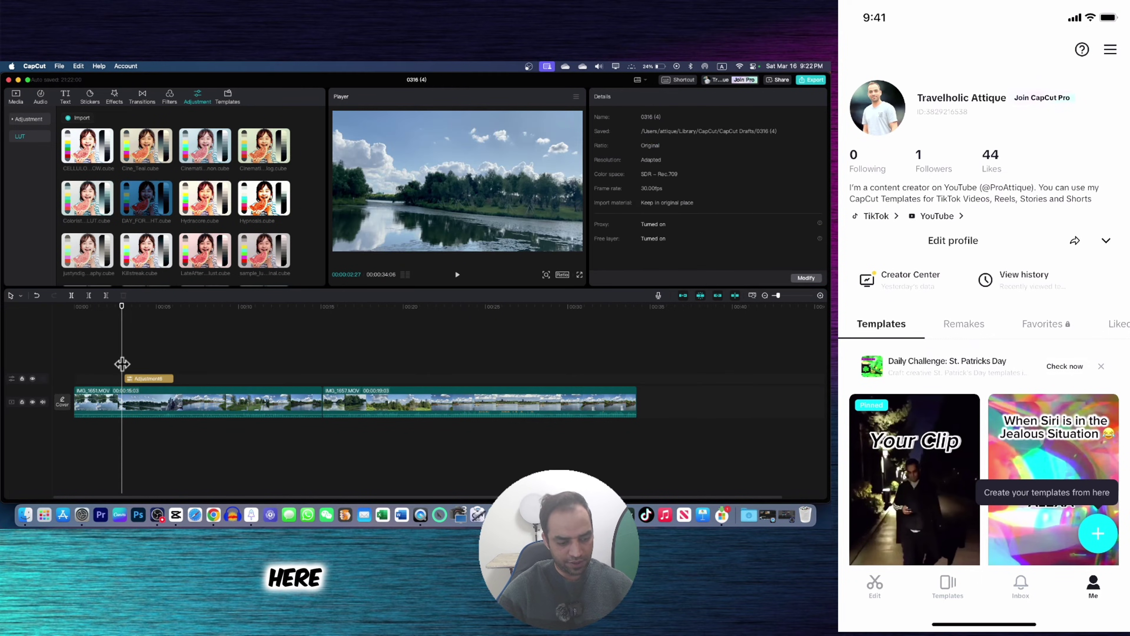
{"action": "left_click", "coordinate": [139, 380]}
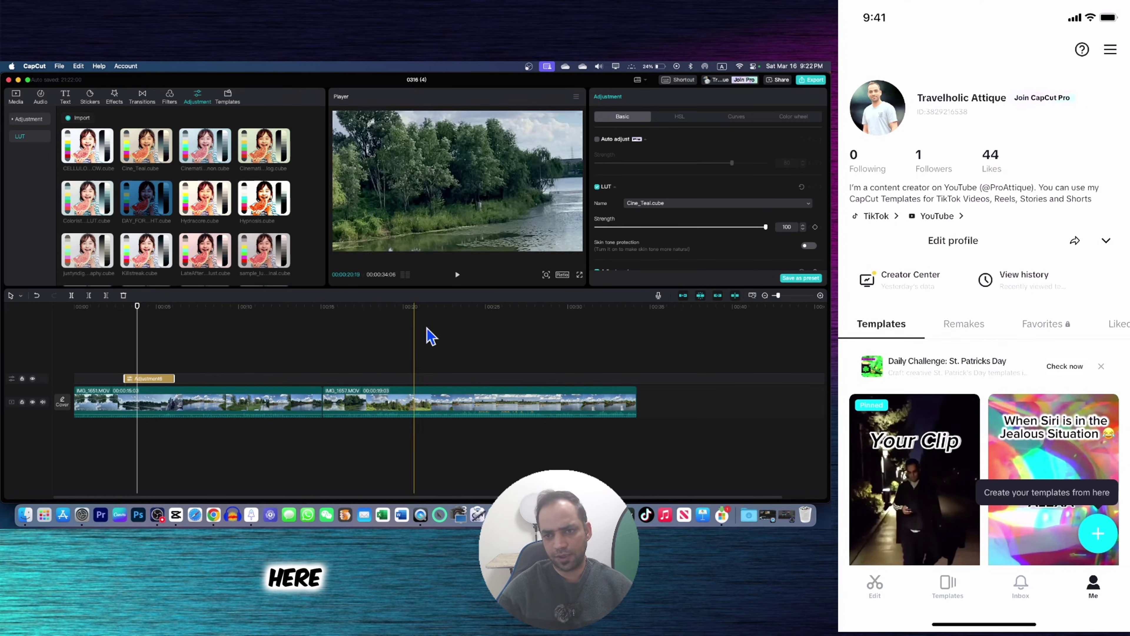
{"action": "scroll", "coordinate": [674, 241], "scroll_direction": "down", "scroll_amount": 2}
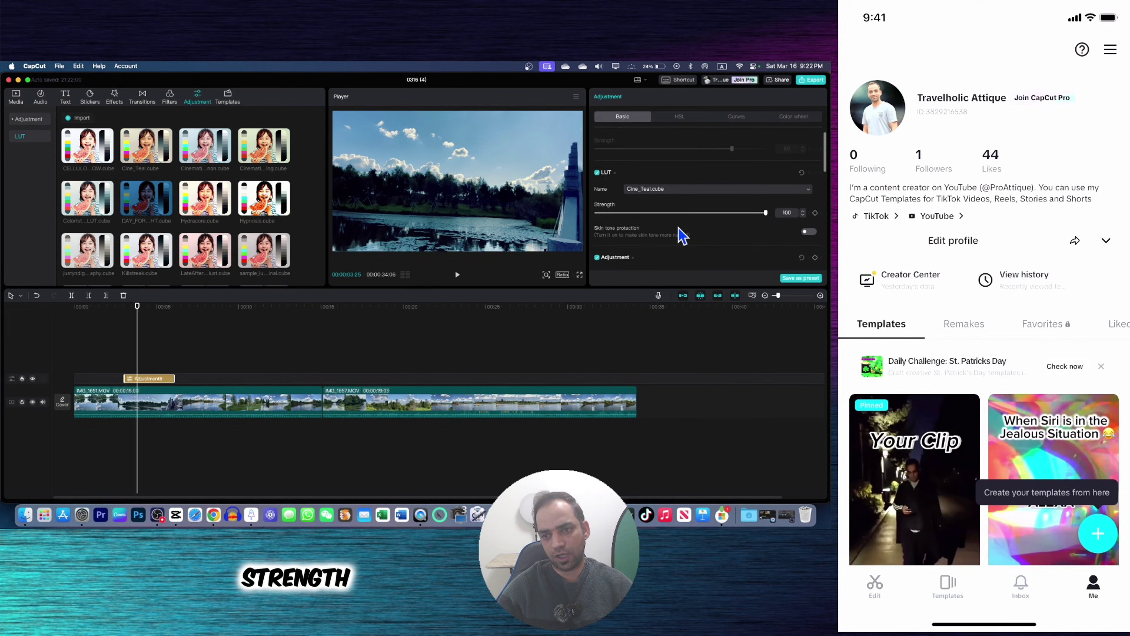
{"action": "mouse_move", "coordinate": [730, 196]}
{"action": "left_mouse_down"}
{"action": "mouse_move", "coordinate": [668, 205]}
{"action": "mouse_move", "coordinate": [735, 197]}
{"action": "left_mouse_up"}
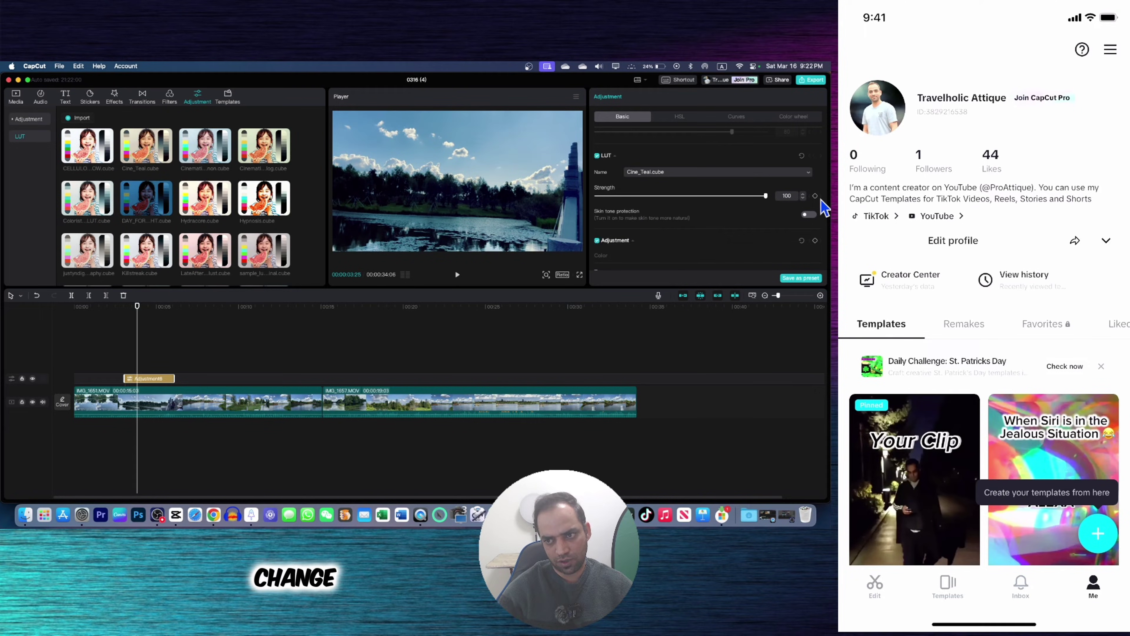
{"action": "scroll", "coordinate": [677, 223], "scroll_direction": "down", "scroll_amount": 5}
{"action": "scroll", "coordinate": [673, 217], "scroll_direction": "up", "scroll_amount": 2}
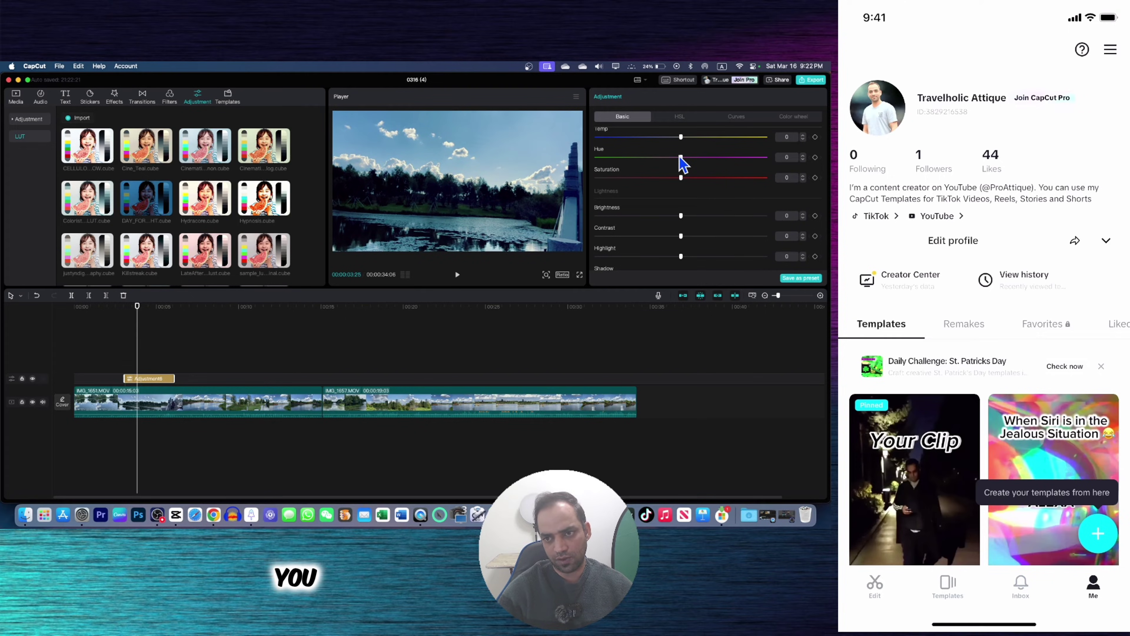
Save the Cine_Teal adjustment as a renamed preset in the Attique Tech space
{"action": "left_click", "coordinate": [800, 279]}
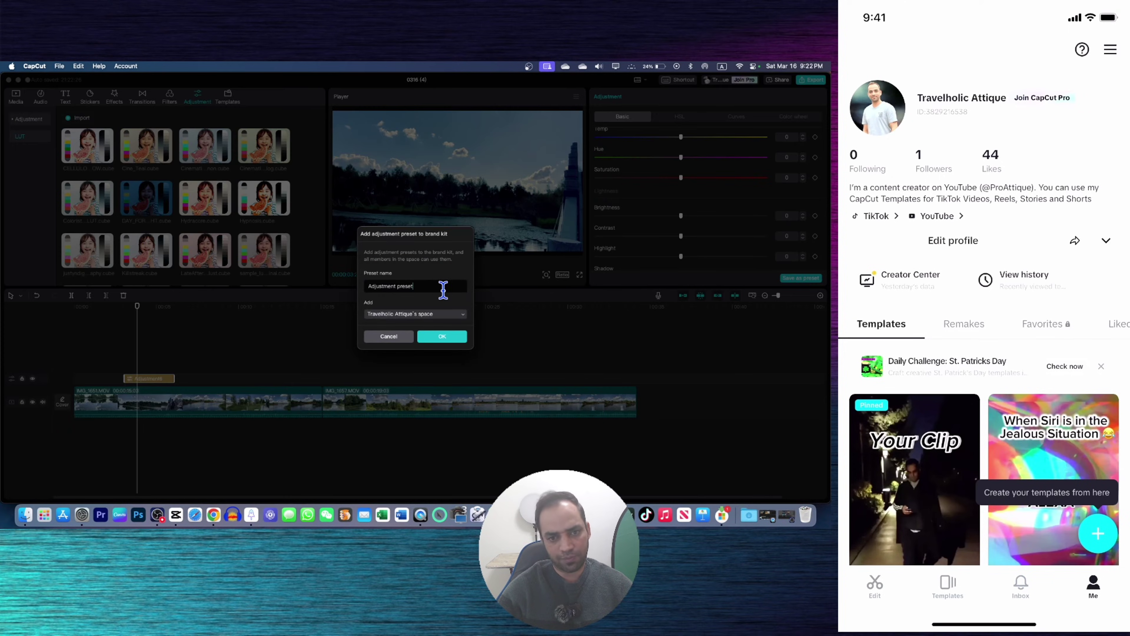
{"action": "triple_click", "coordinate": [426, 287]}
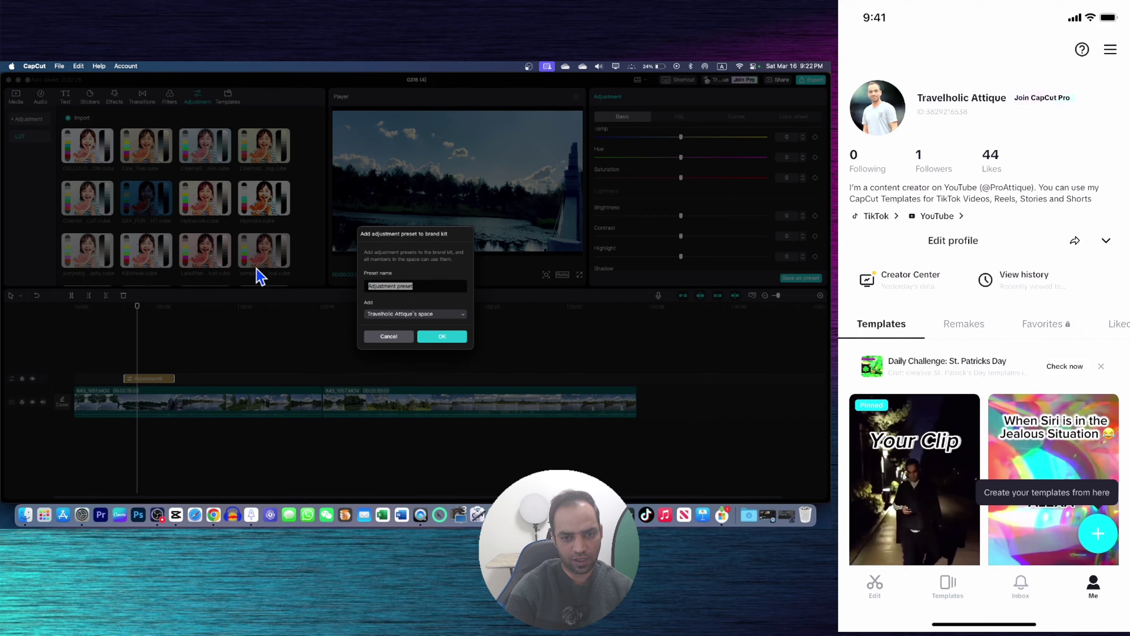
{"action": "type", "text": "preset 1"}
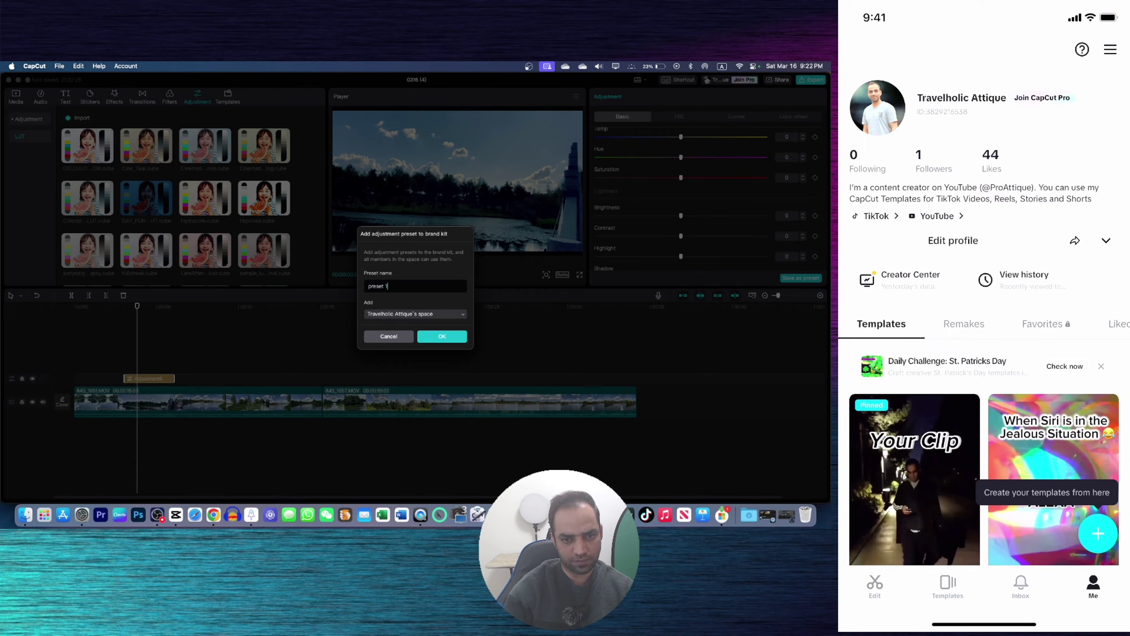
{"action": "left_click", "coordinate": [392, 317]}
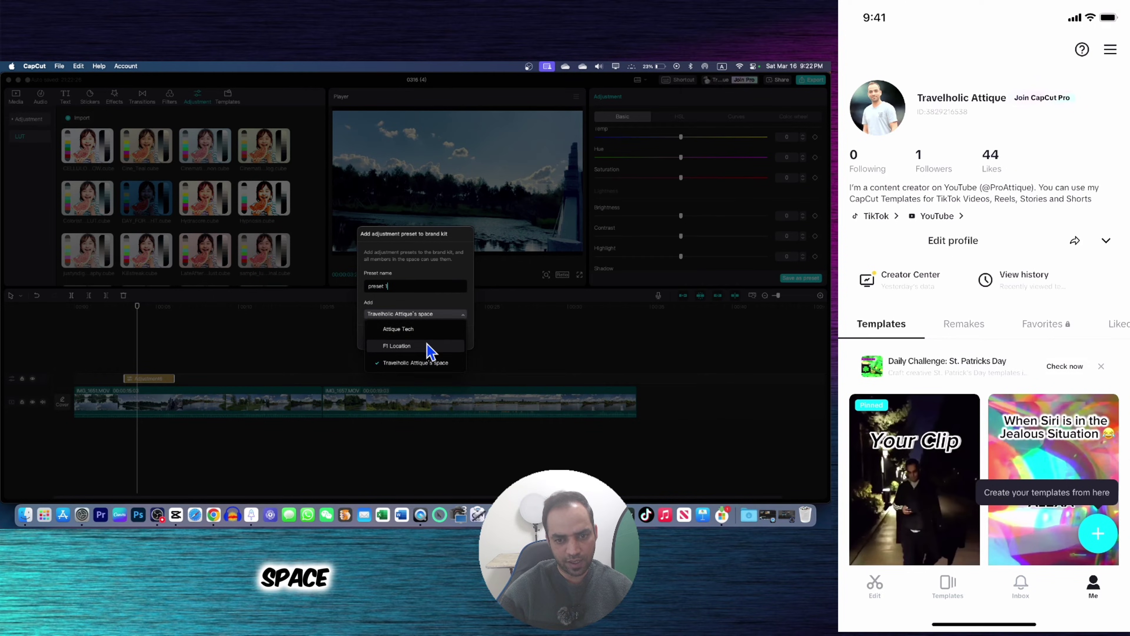
{"action": "left_click", "coordinate": [420, 328]}
{"action": "left_click", "coordinate": [445, 333]}
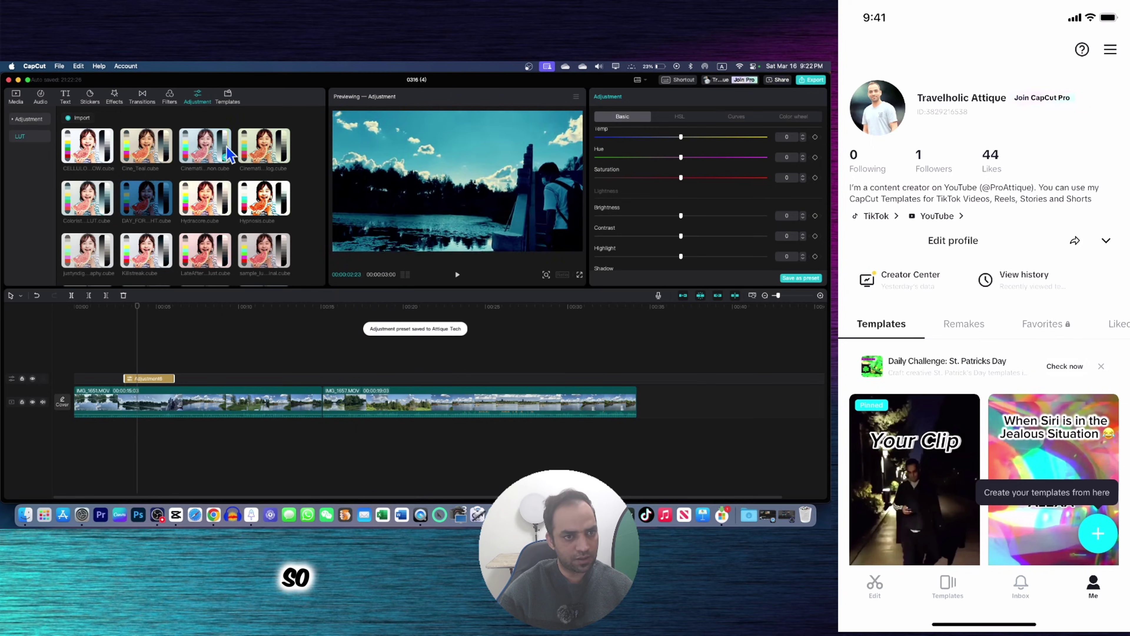
Save a Cinematic_canon LUT clip as a second Attique Tech preset, then add a Colorist_Factory LUT clip
{"action": "left_click_drag", "start_coordinate": [226, 162], "coordinate": [191, 366]}
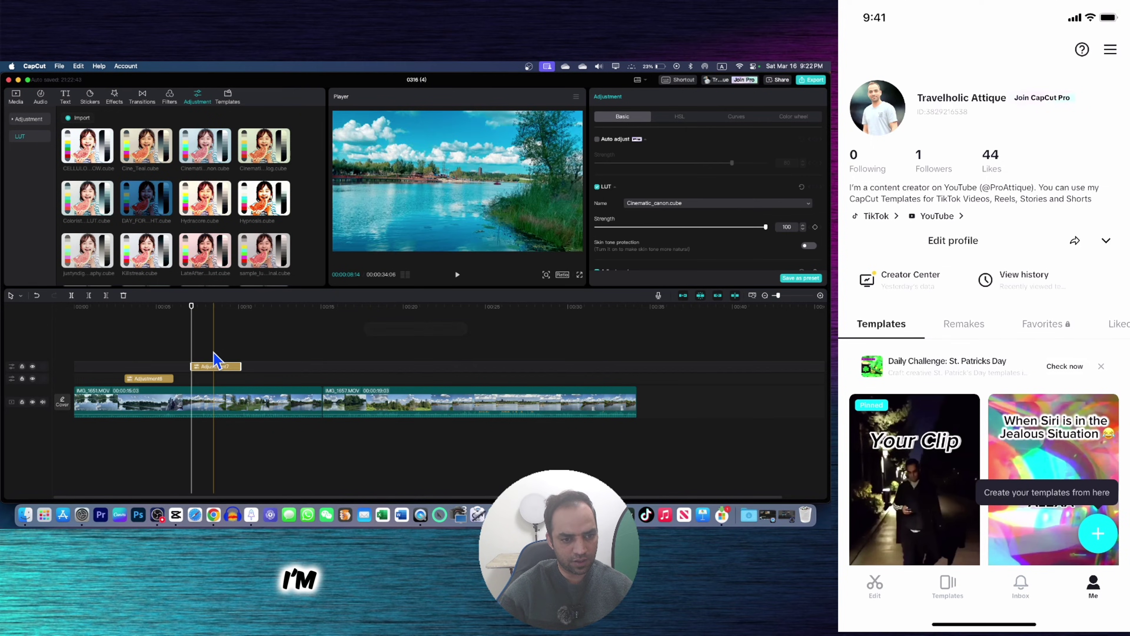
{"action": "left_click", "coordinate": [803, 279]}
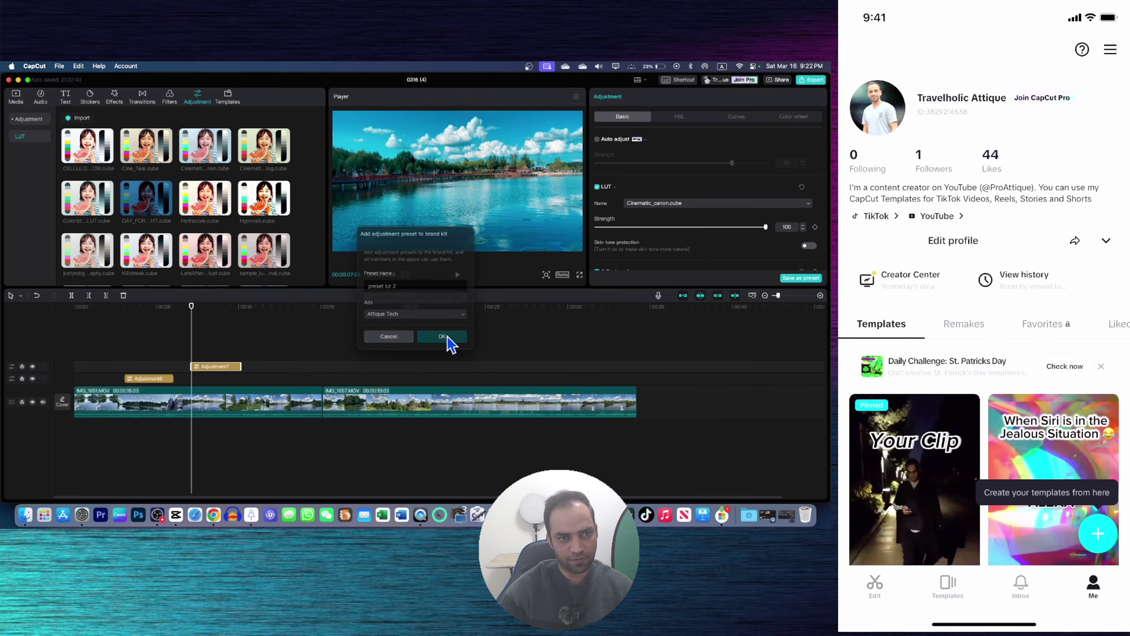
{"action": "left_click", "coordinate": [442, 336]}
{"action": "left_click_drag", "start_coordinate": [87, 198], "coordinate": [262, 367]}
{"action": "left_click", "coordinate": [274, 338]}
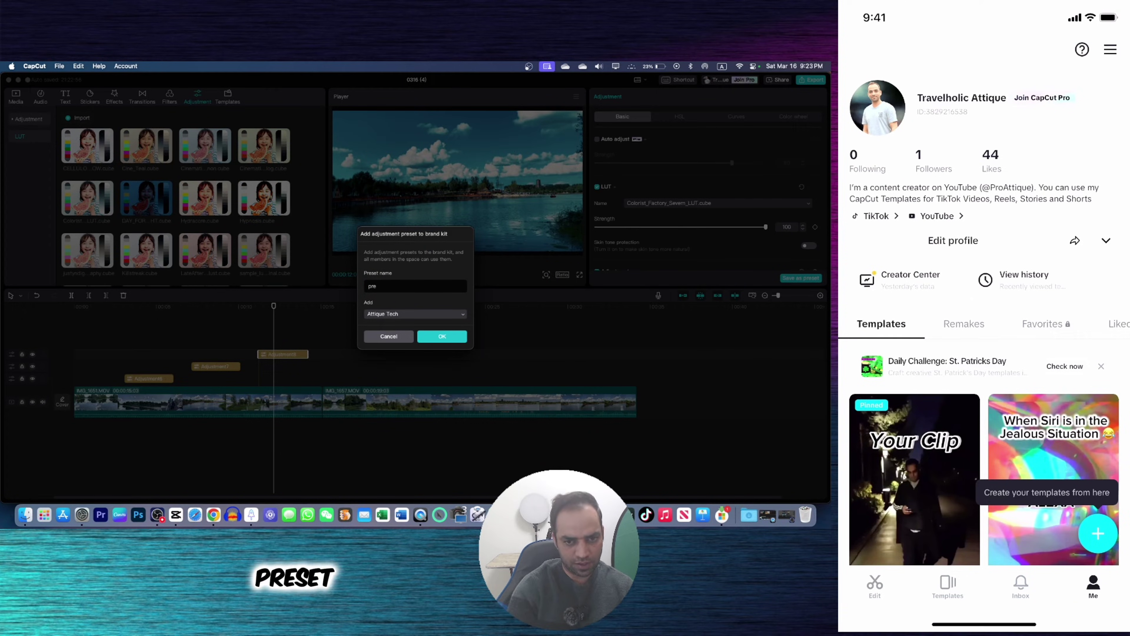
Save the Colorist_Factory adjustment as 'preset 3' in the Attique Tech space
{"action": "left_click", "coordinate": [442, 336]}
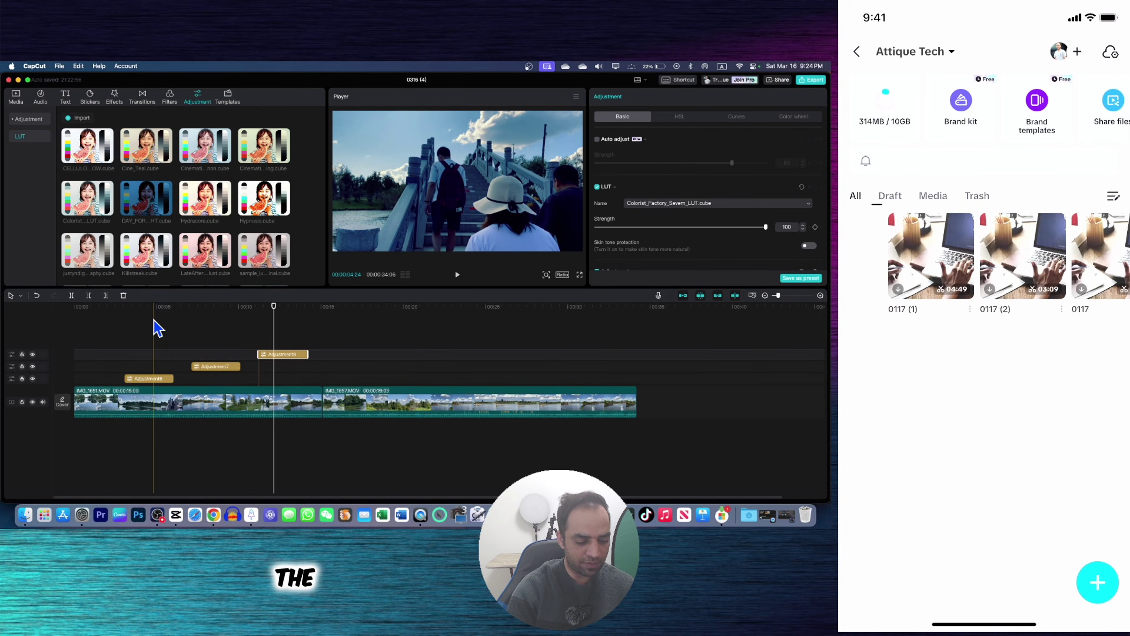
Upload project 0316 (4) from the home screen to the Attique Tech space
{"action": "left_click", "coordinate": [9, 79]}
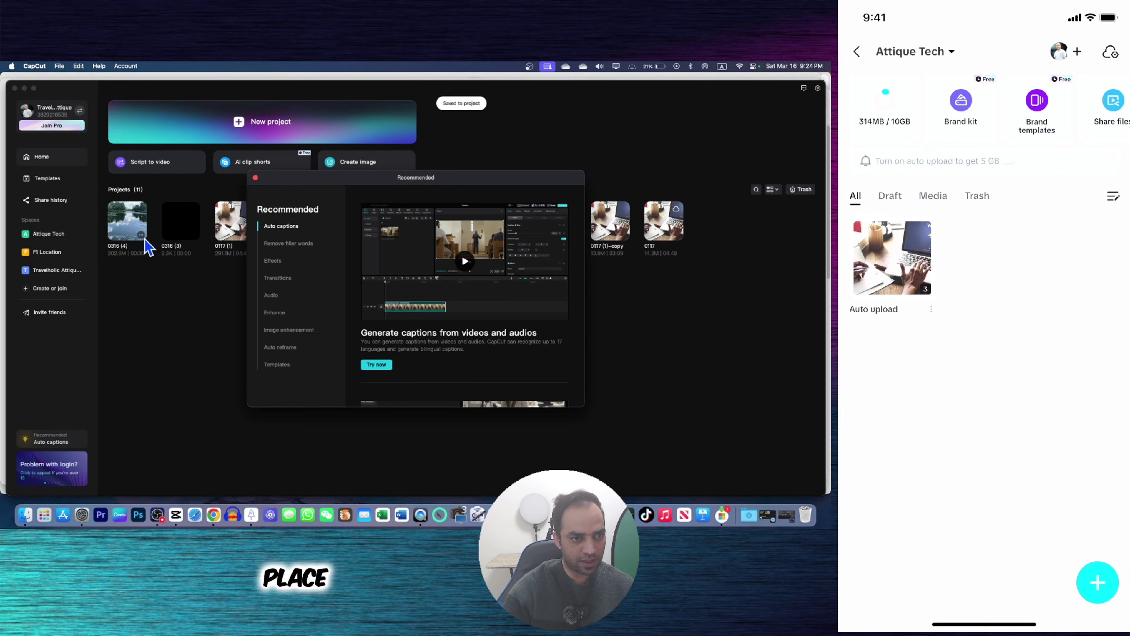
{"action": "left_click", "coordinate": [256, 178]}
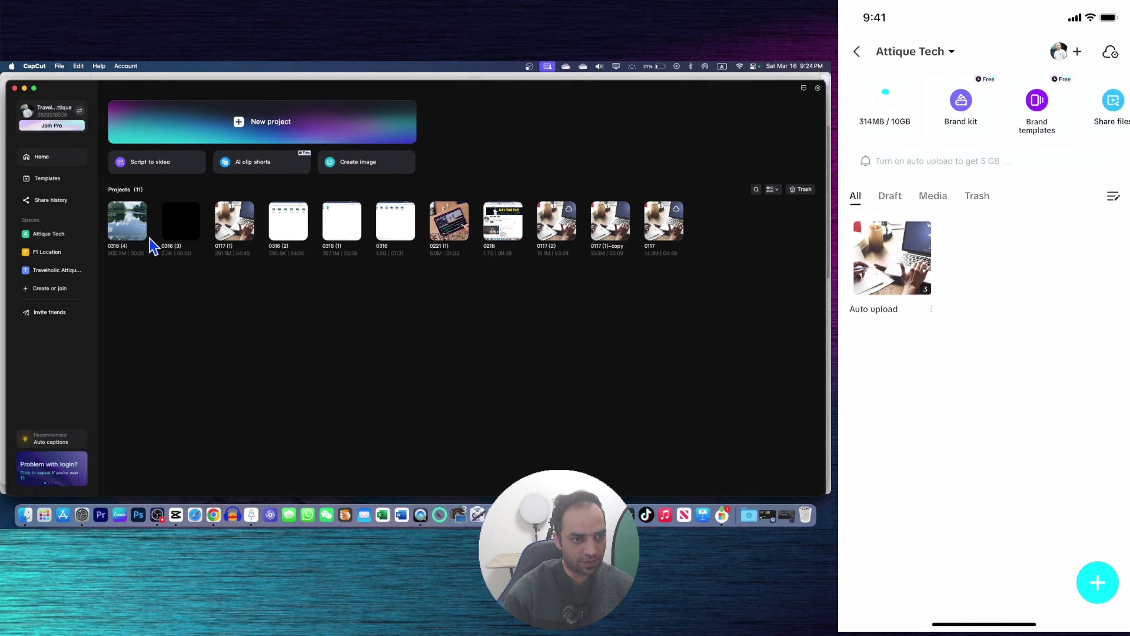
{"action": "right_click", "coordinate": [149, 239]}
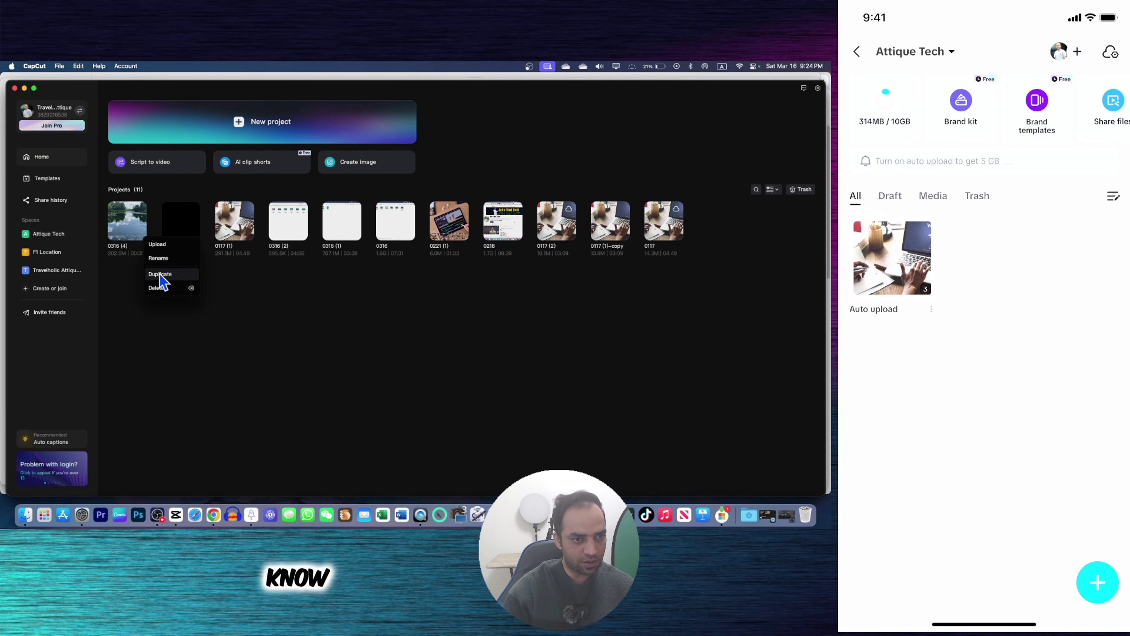
{"action": "left_click", "coordinate": [157, 244]}
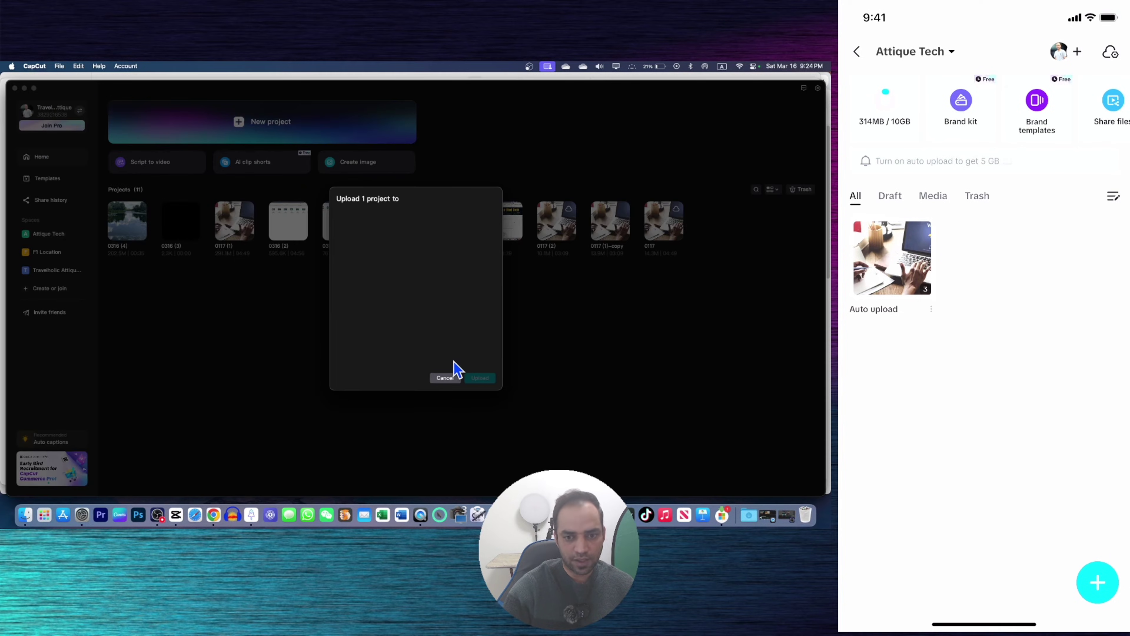
{"action": "left_click", "coordinate": [428, 232]}
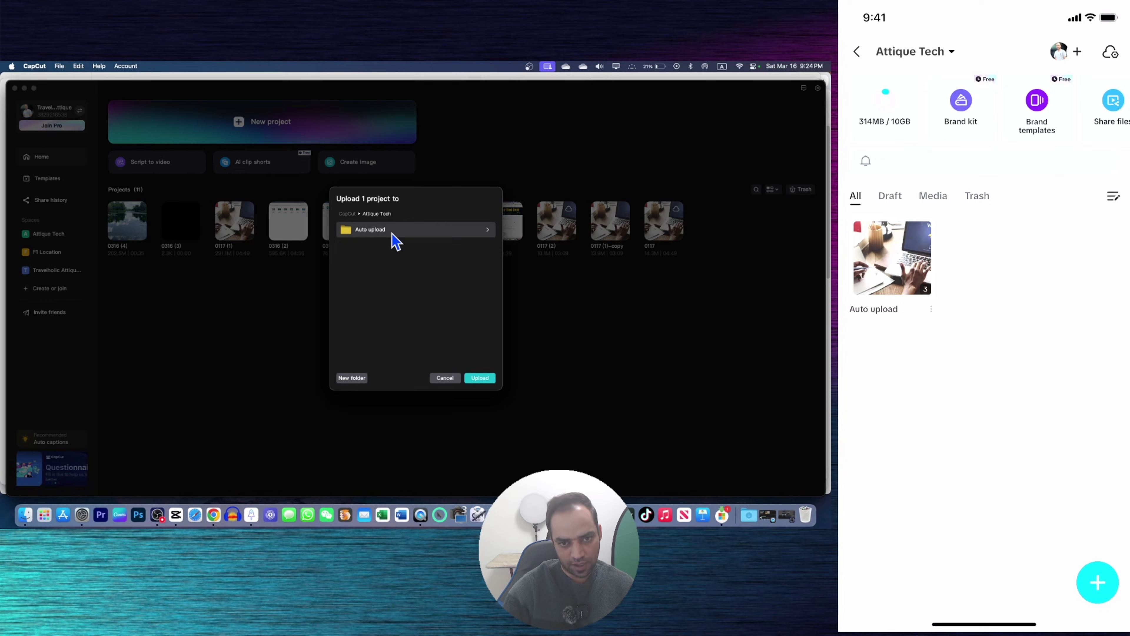
{"action": "left_click", "coordinate": [480, 378]}
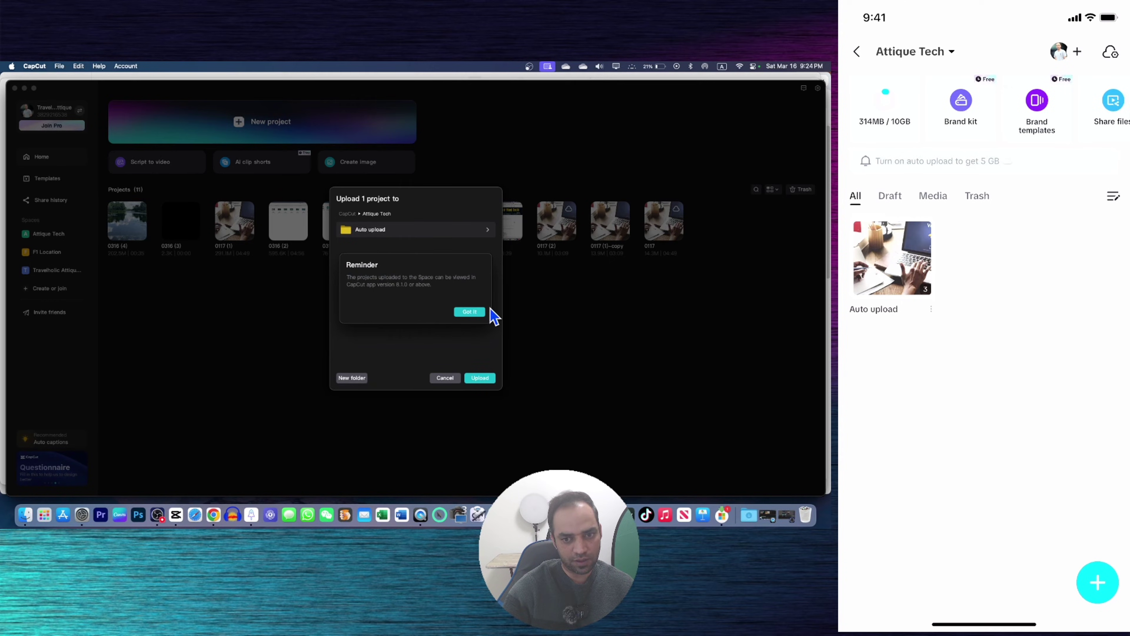
{"action": "left_click", "coordinate": [472, 313]}
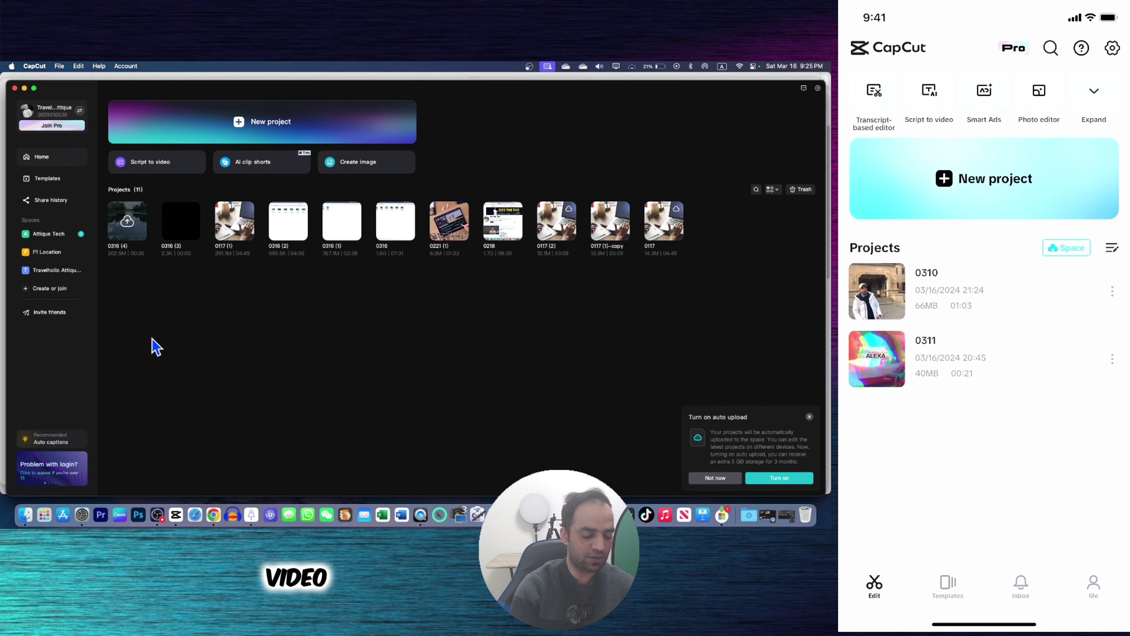
Open Attique Tech under Spaces and scroll its stickers, fonts, backgrounds, music and presets
{"action": "left_click", "coordinate": [50, 236]}
{"action": "scroll", "coordinate": [458, 401], "scroll_direction": "down", "scroll_amount": 2}
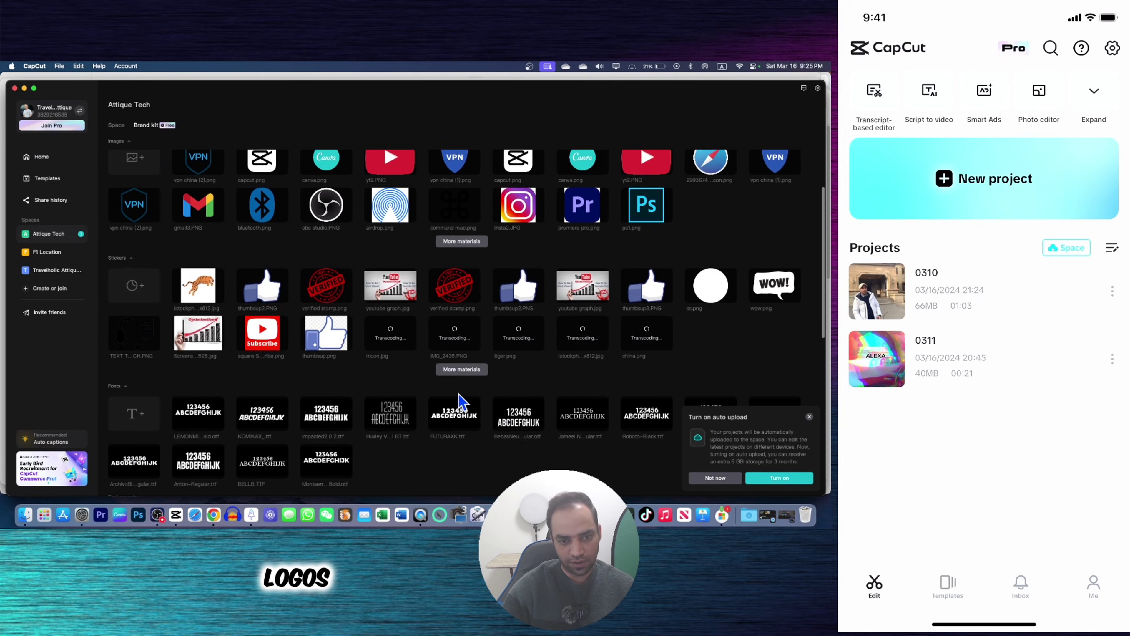
{"action": "scroll", "coordinate": [427, 398], "scroll_direction": "down", "scroll_amount": 3}
{"action": "scroll", "coordinate": [138, 347], "scroll_direction": "down", "scroll_amount": 2}
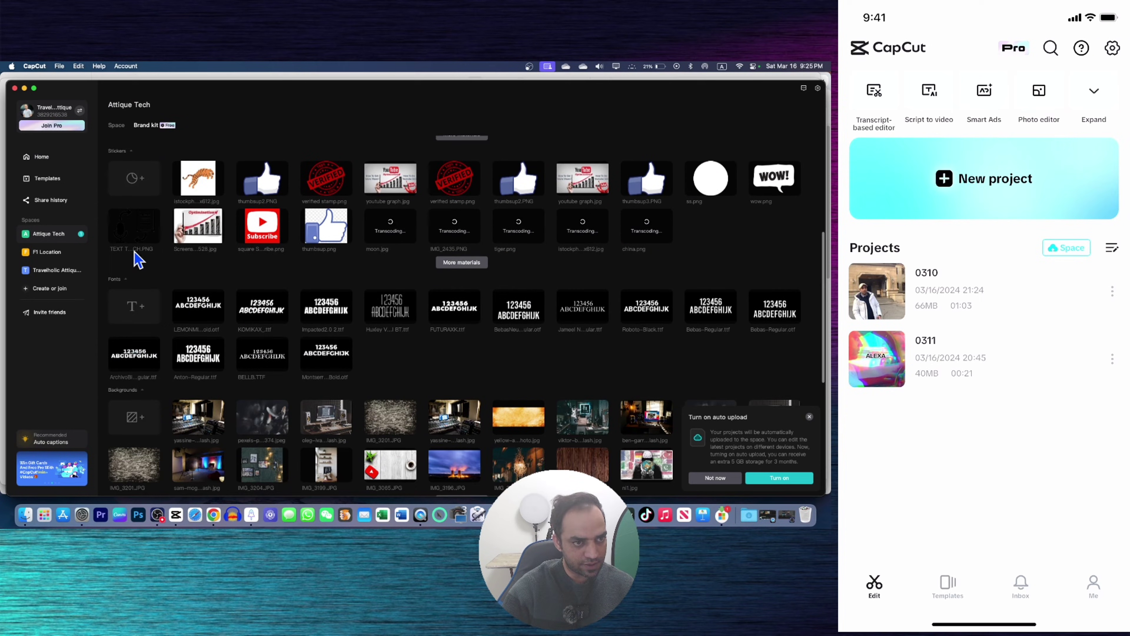
{"action": "scroll", "coordinate": [143, 339], "scroll_direction": "down", "scroll_amount": 4}
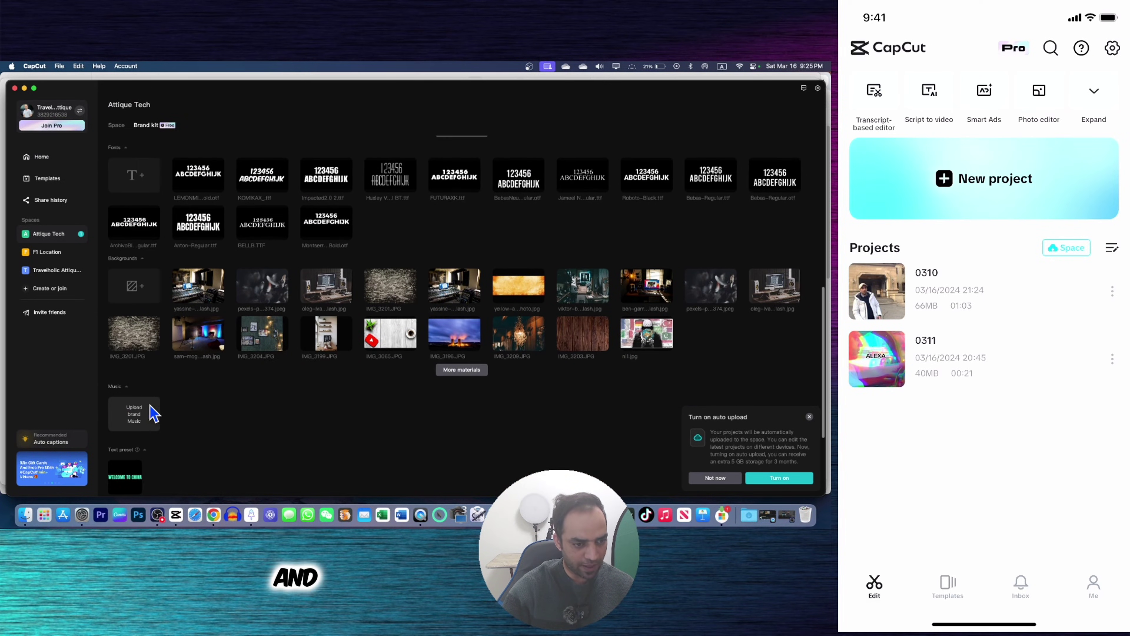
{"action": "scroll", "coordinate": [143, 392], "scroll_direction": "down", "scroll_amount": 3}
{"action": "scroll", "coordinate": [129, 356], "scroll_direction": "down", "scroll_amount": 2}
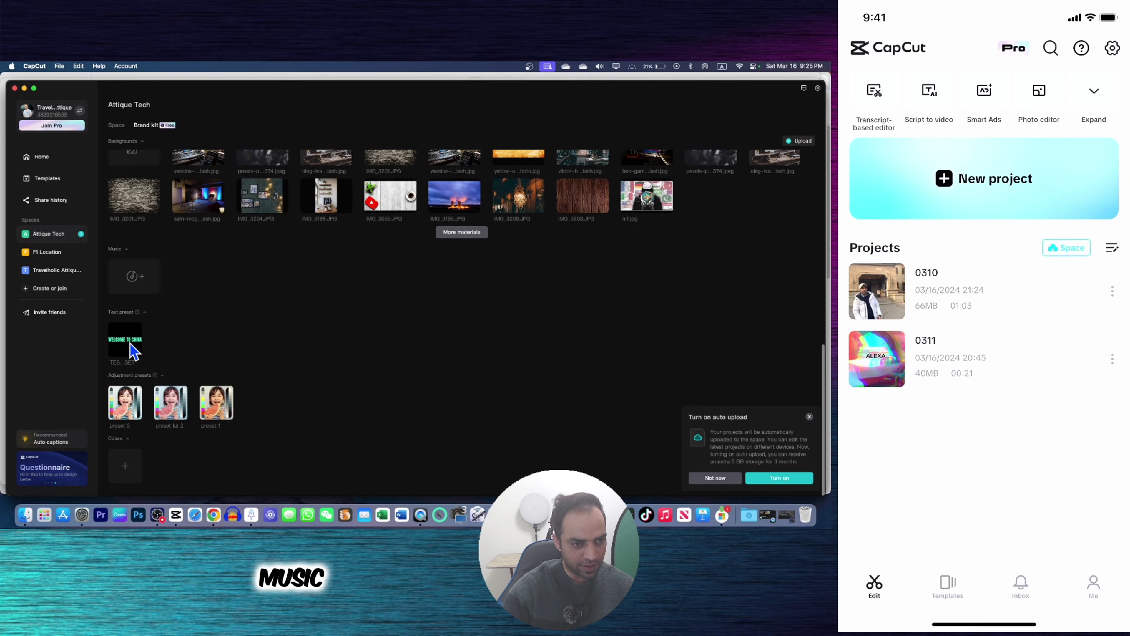
{"action": "scroll", "coordinate": [316, 361], "scroll_direction": "up", "scroll_amount": 3}
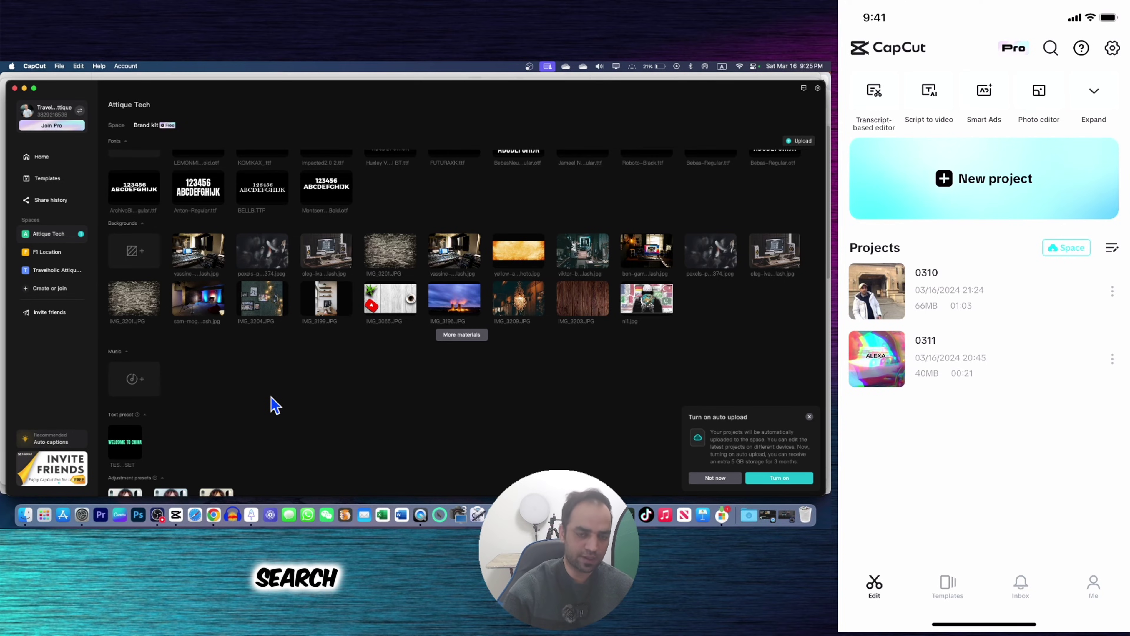
{"action": "scroll", "coordinate": [223, 410], "scroll_direction": "up", "scroll_amount": 3}
{"action": "scroll", "coordinate": [149, 416], "scroll_direction": "down", "scroll_amount": 3}
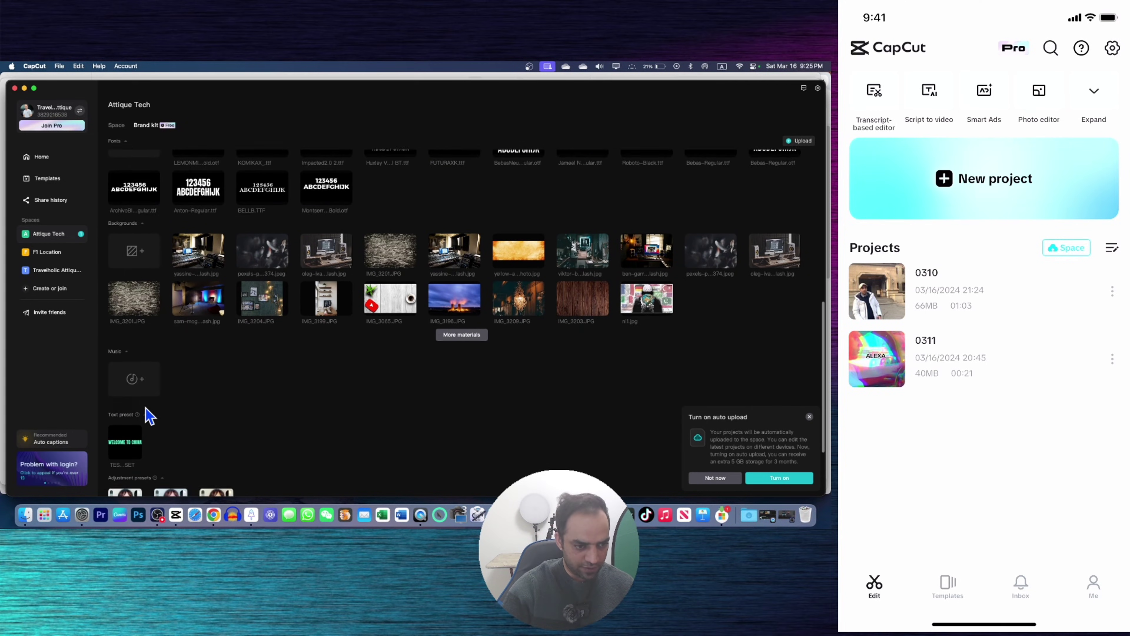
{"action": "scroll", "coordinate": [215, 423], "scroll_direction": "up", "scroll_amount": 2}
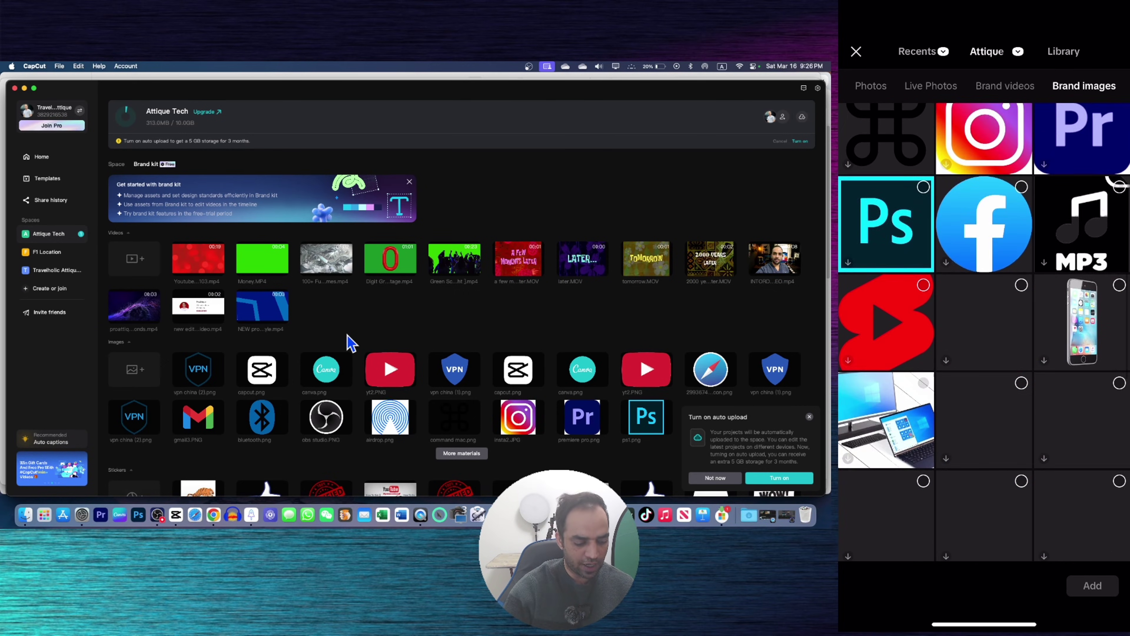
Browse the Attique Tech brand images and pick the red X brand image
{"action": "scroll", "coordinate": [338, 432], "scroll_direction": "down", "scroll_amount": 3}
{"action": "scroll", "coordinate": [467, 283], "scroll_direction": "down", "scroll_amount": 8}
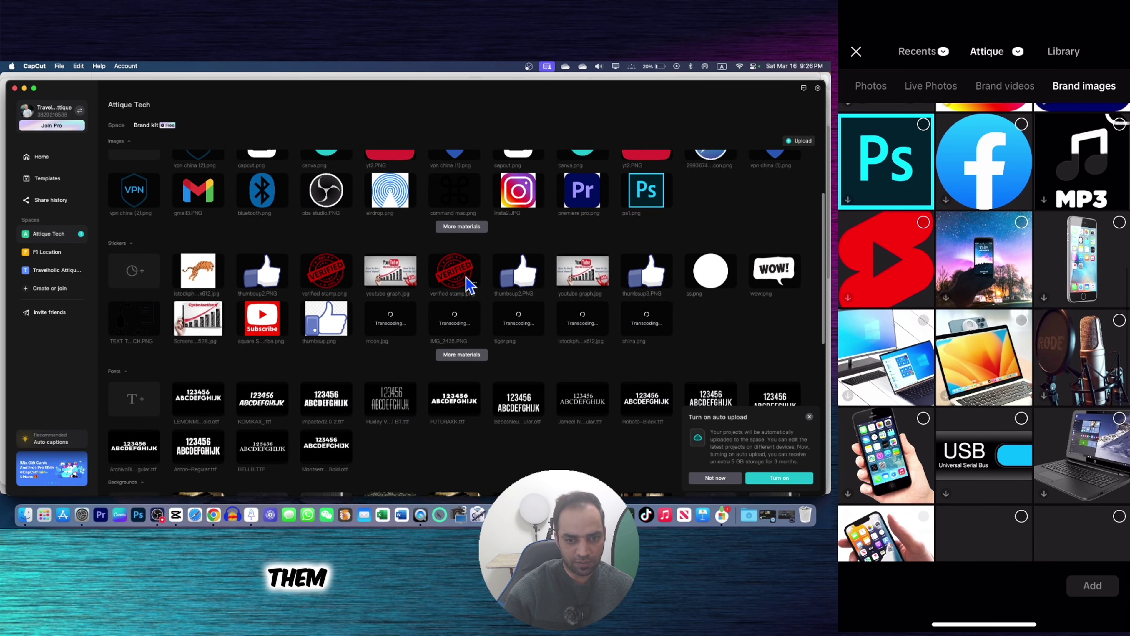
{"action": "scroll", "coordinate": [415, 350], "scroll_direction": "up", "scroll_amount": 10}
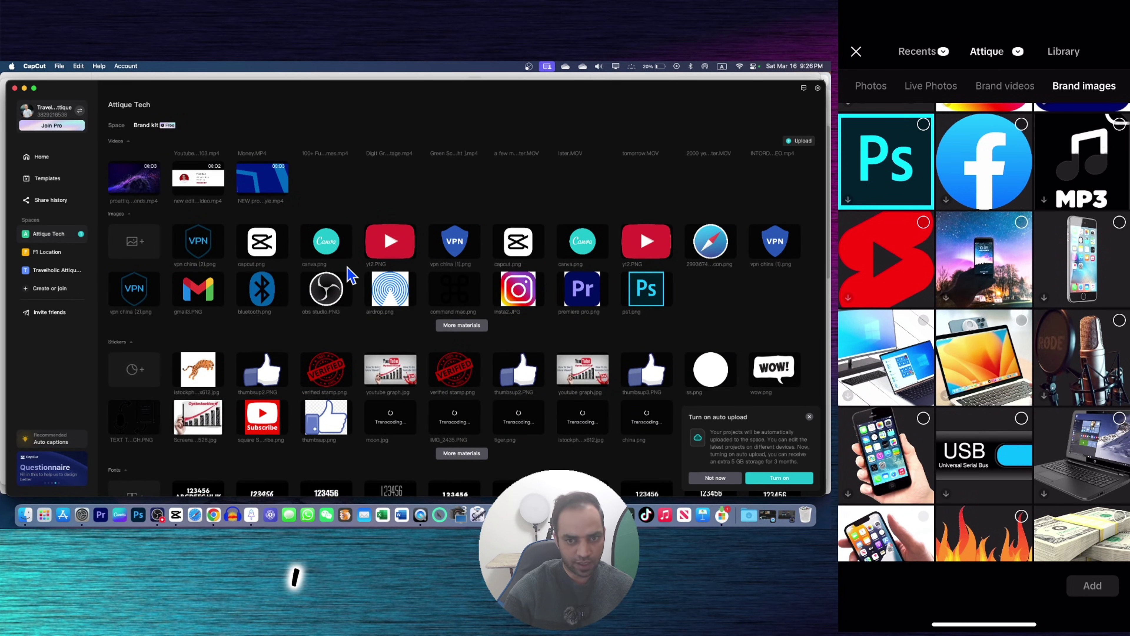
{"action": "scroll", "coordinate": [984, 331], "scroll_direction": "down", "scroll_amount": 10}
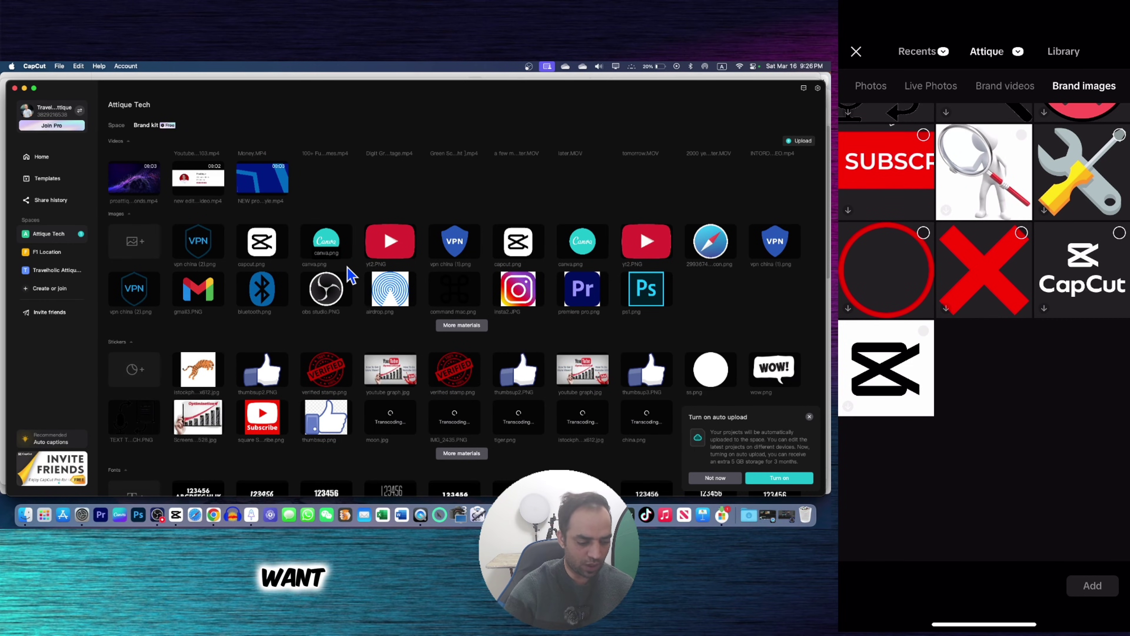
{"action": "scroll", "coordinate": [984, 332], "scroll_direction": "up", "scroll_amount": 5}
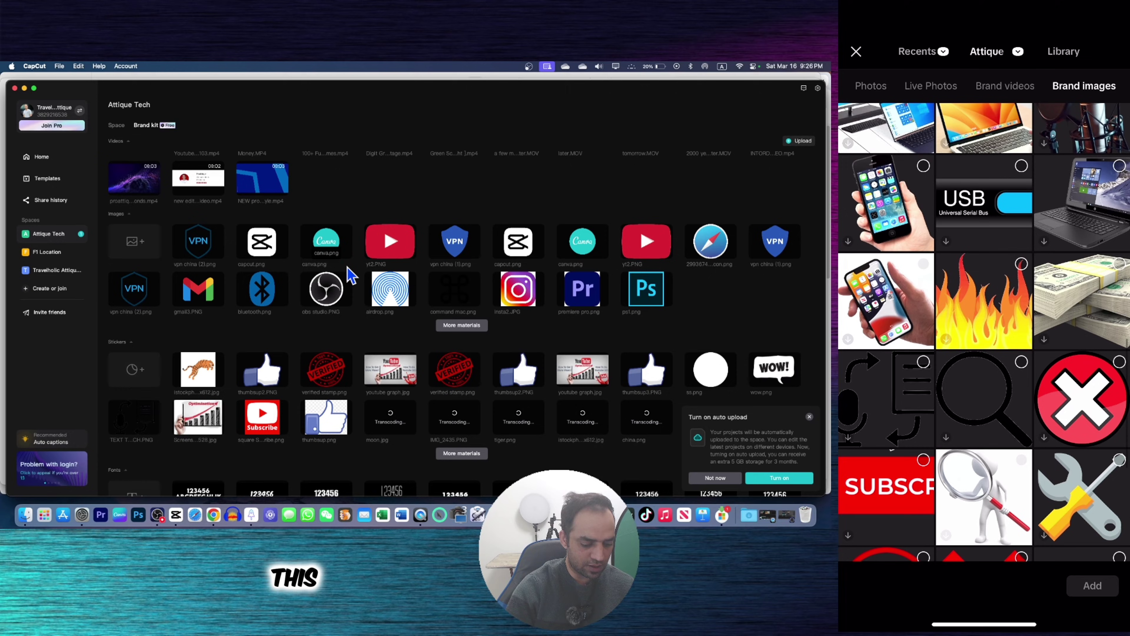
{"action": "left_click", "coordinate": [1082, 398]}
Add the red X image to the project and skim the timeline forward to the street footage
{"action": "left_click", "coordinate": [1093, 585]}
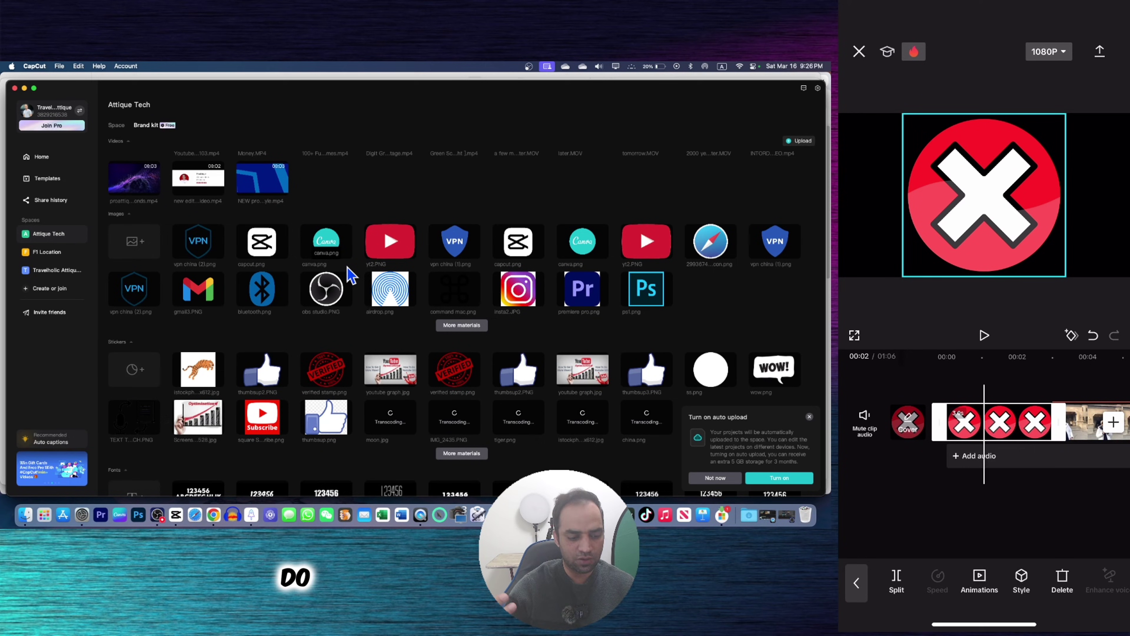
{"action": "left_click_drag", "start_coordinate": [1023, 422], "coordinate": [868, 422]}
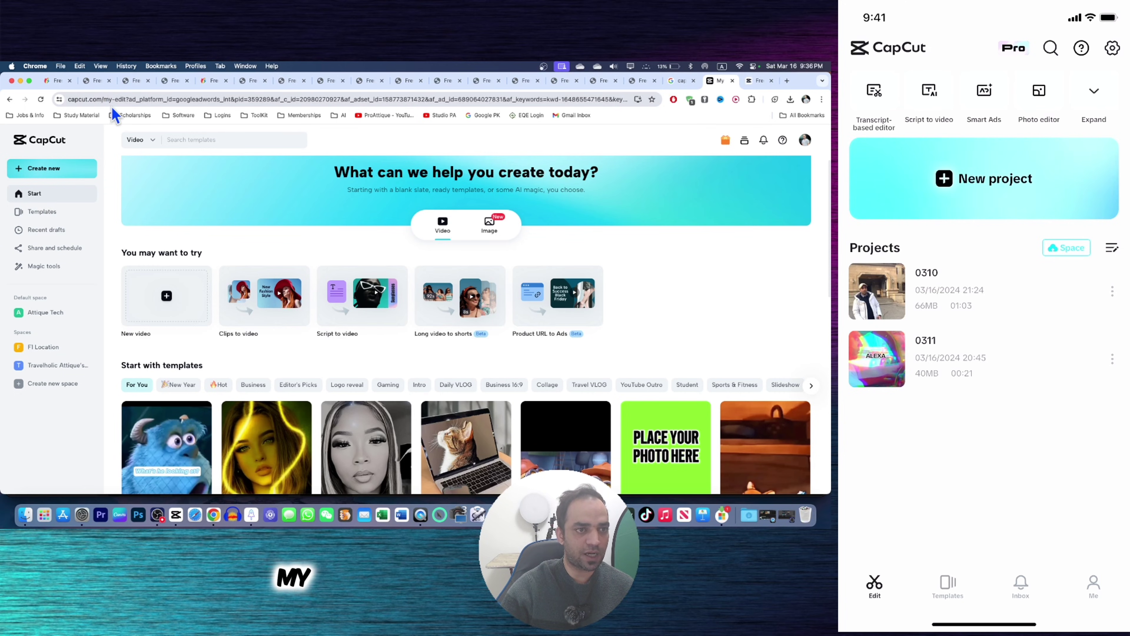
{"action": "left_click_drag", "start_coordinate": [162, 99], "coordinate": [68, 99]}
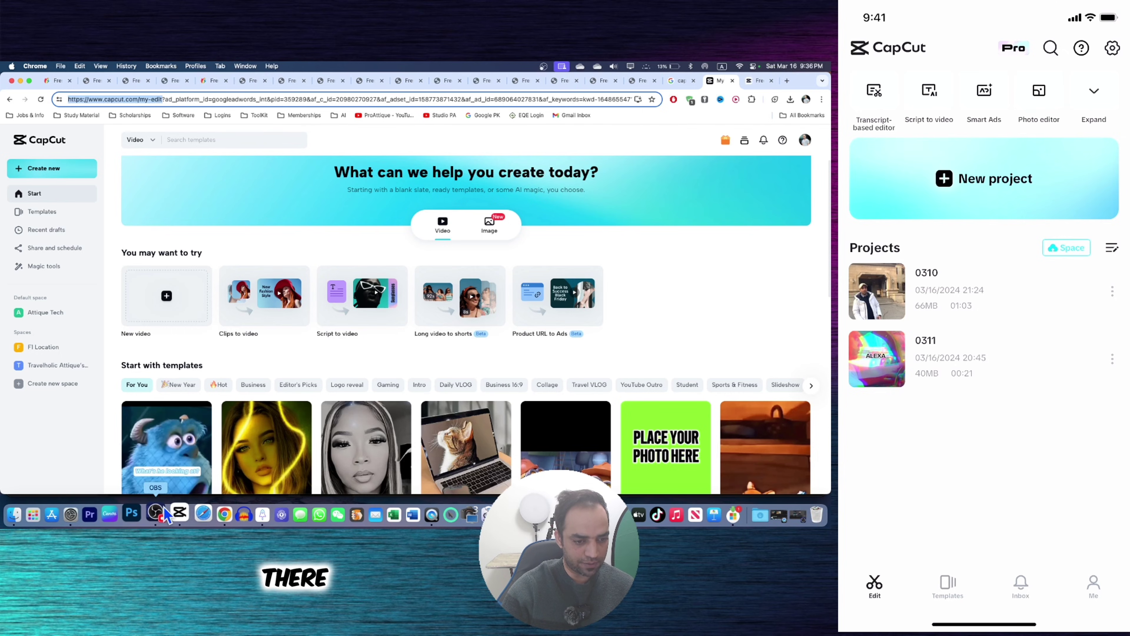
Return to CapCut desktop, dismiss the Recommended popup, and check the installed version 13.4.7 in settings
{"action": "left_click", "coordinate": [180, 513]}
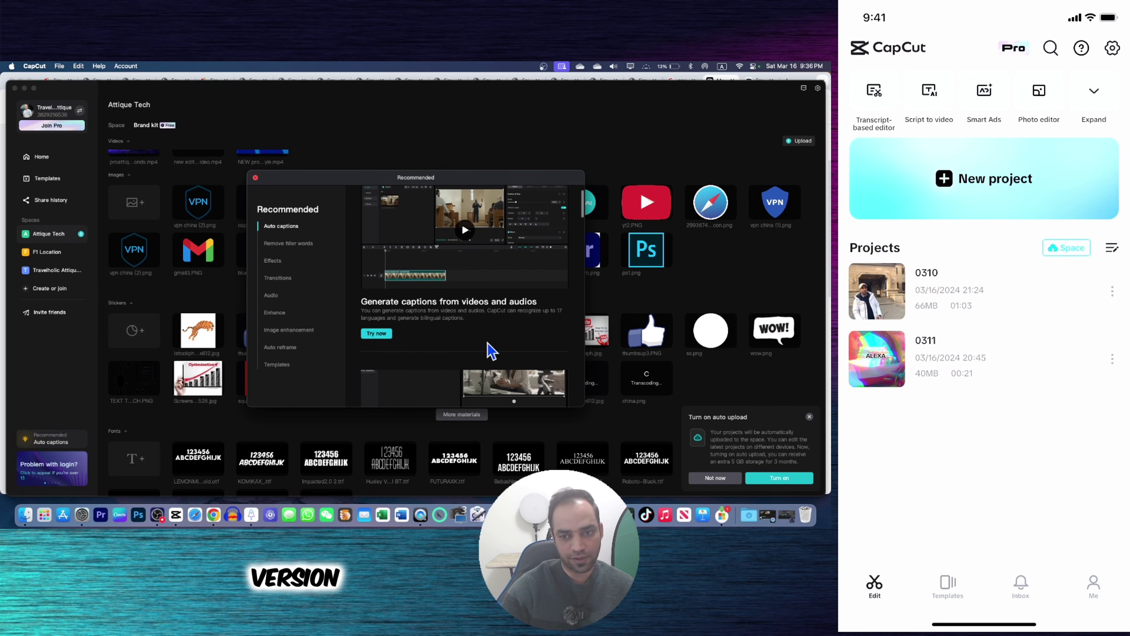
{"action": "left_click", "coordinate": [256, 178]}
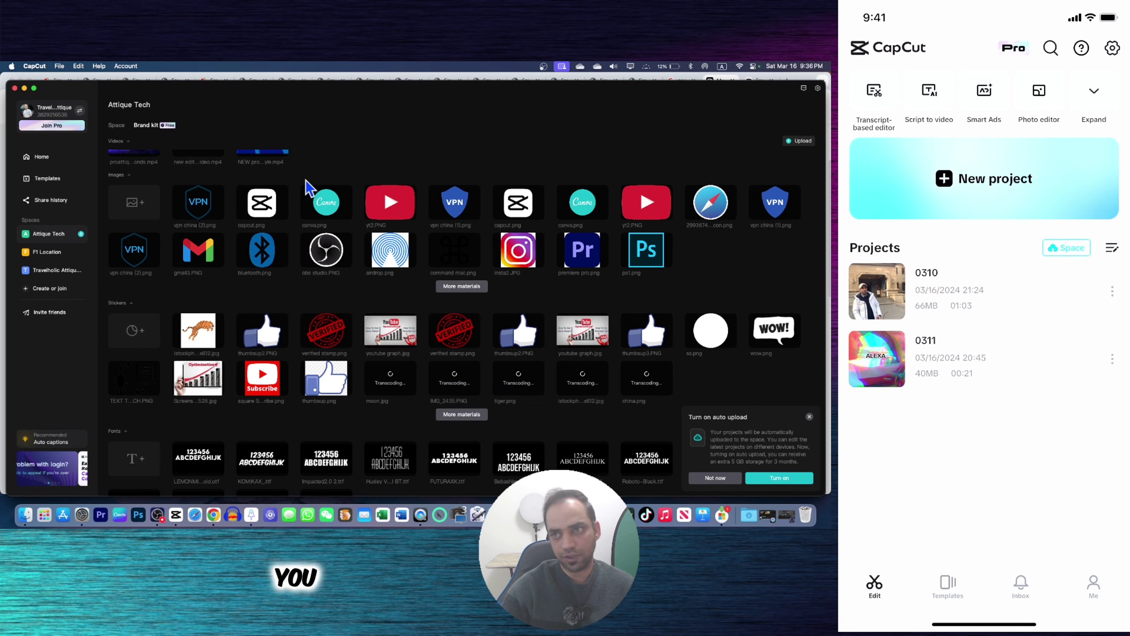
{"action": "left_click", "coordinate": [818, 88]}
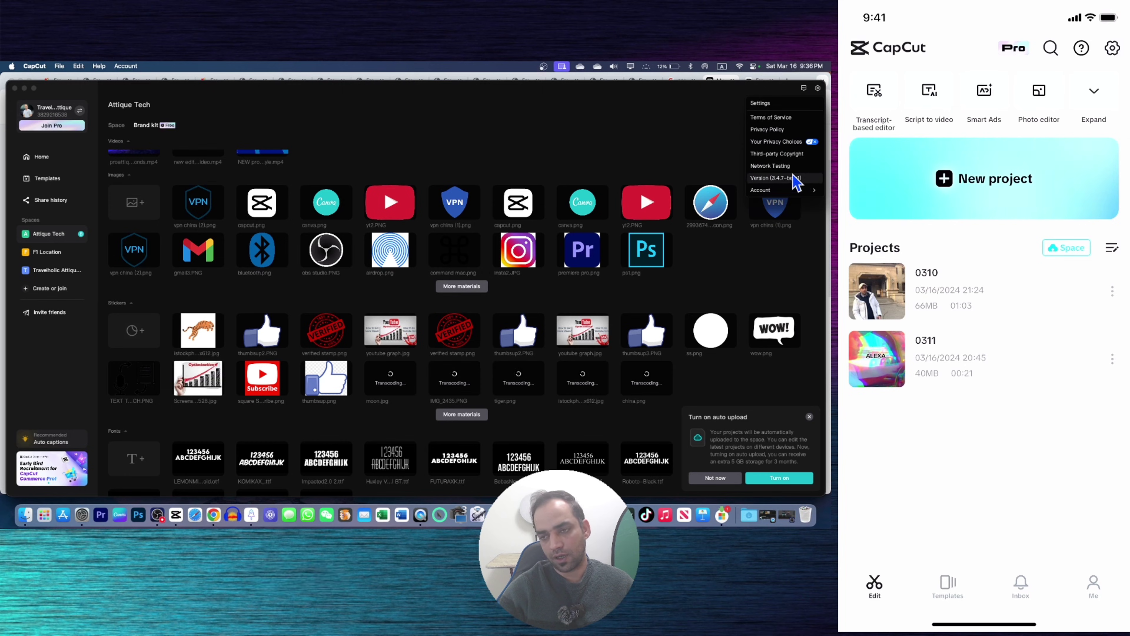